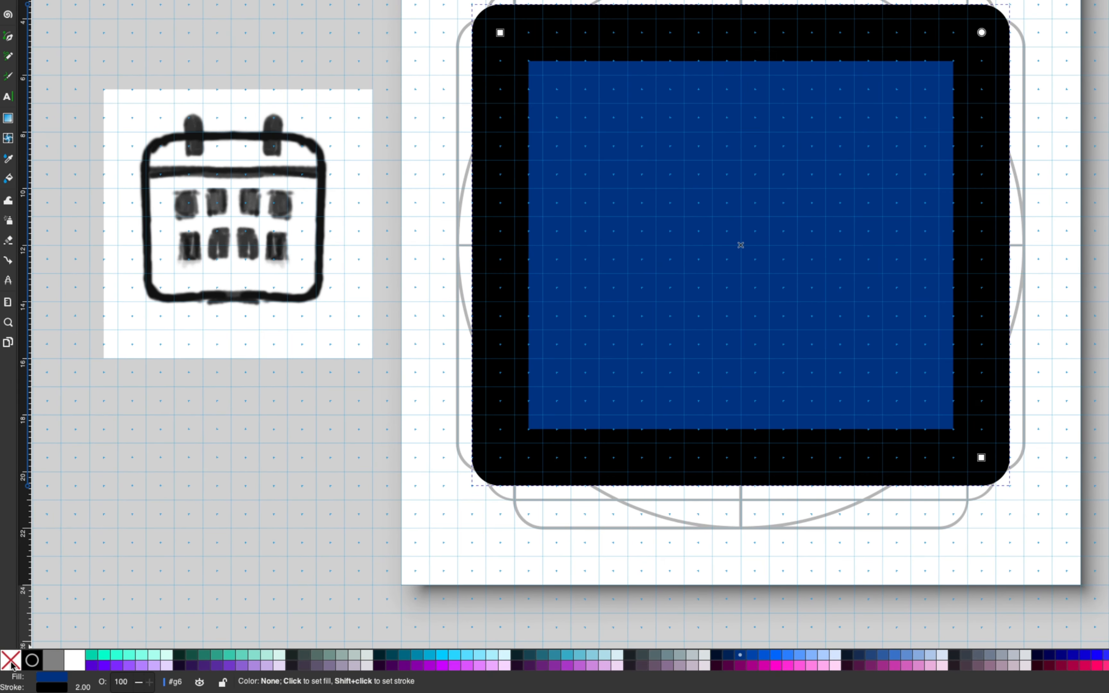
Step: Remove the rounded rectangle's fill and shorten it from its lower edge to a height of 16 px
{"action": "left_click", "coordinate": [11, 661]}
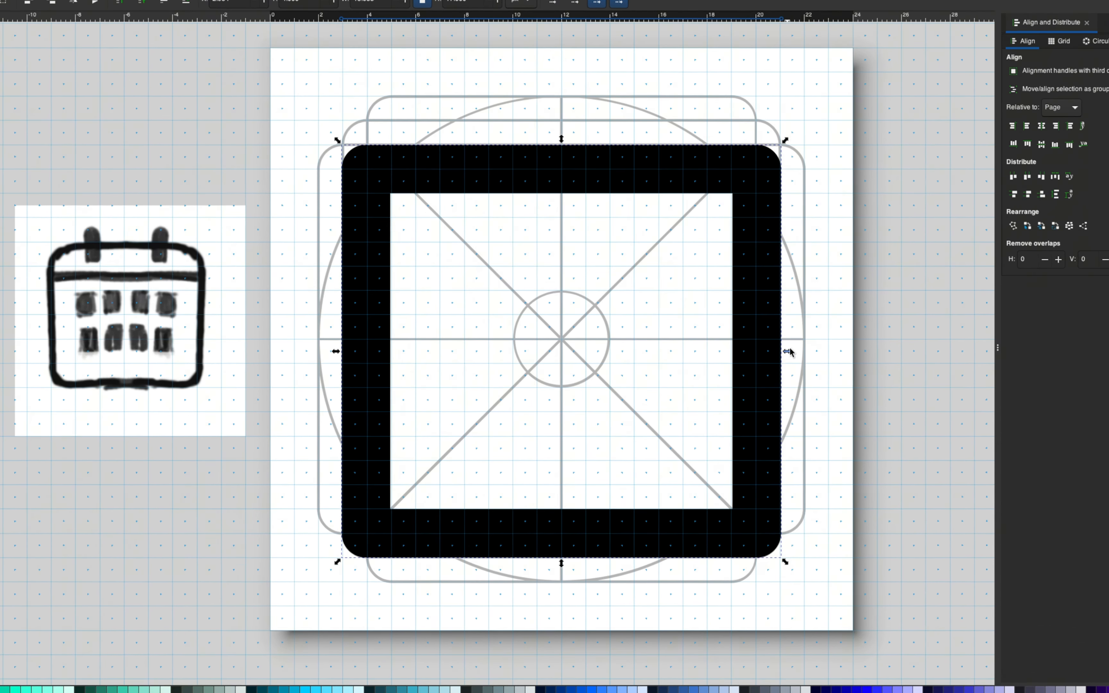
{"action": "left_click_drag", "start_coordinate": [557, 571], "coordinate": [555, 546]}
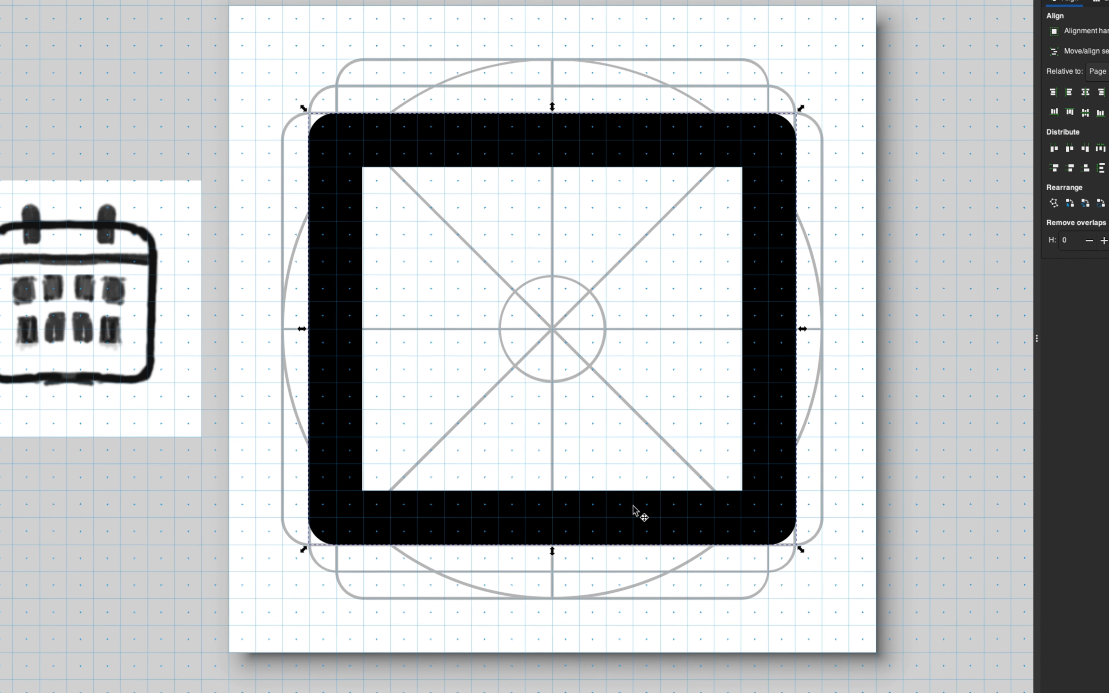
{"action": "key", "text": "Escape"}
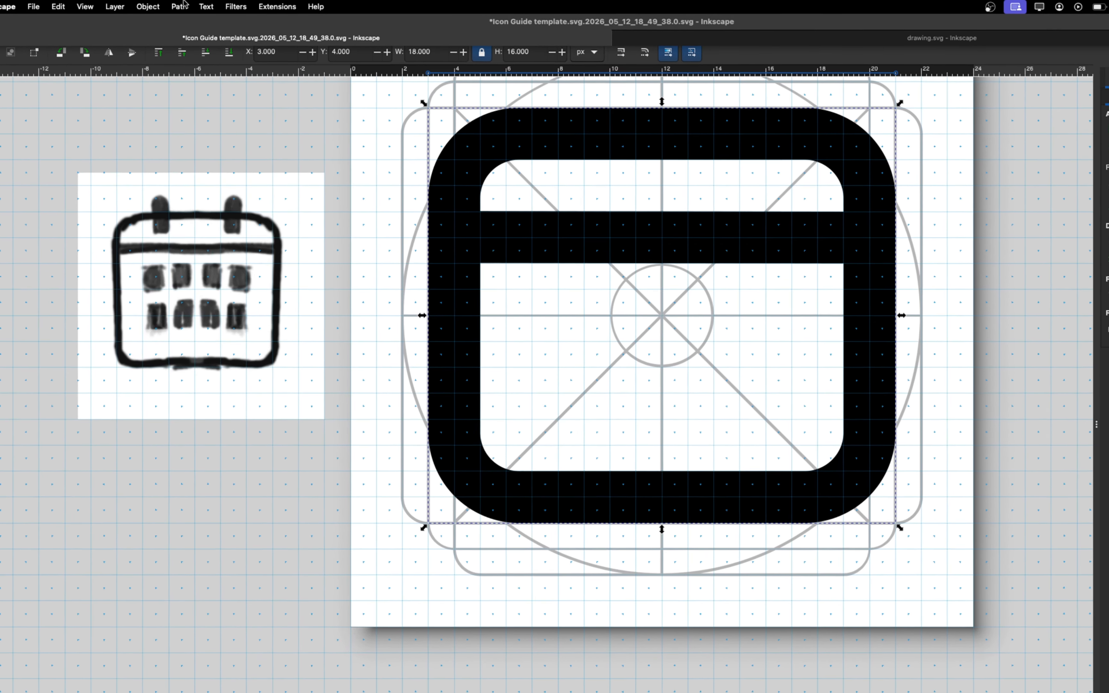
Step: Convert the calendar outline to a path and lower its four bottom corner nodes together by about 3.5 px
{"action": "left_click", "coordinate": [177, 8]}
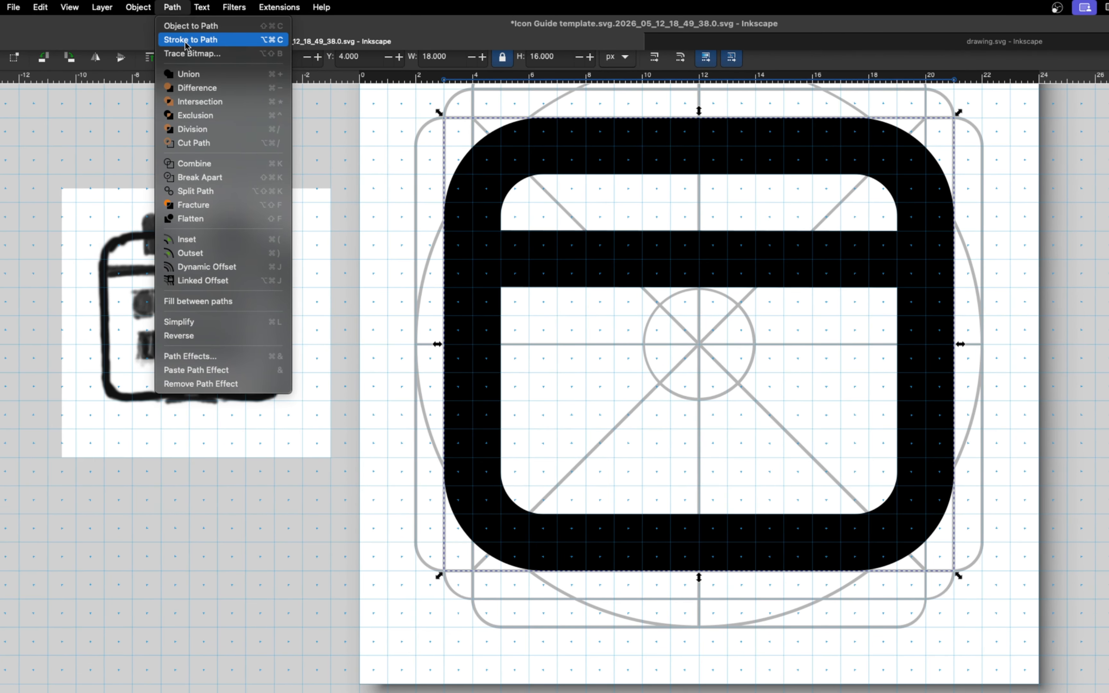
{"action": "double_click", "coordinate": [474, 372]}
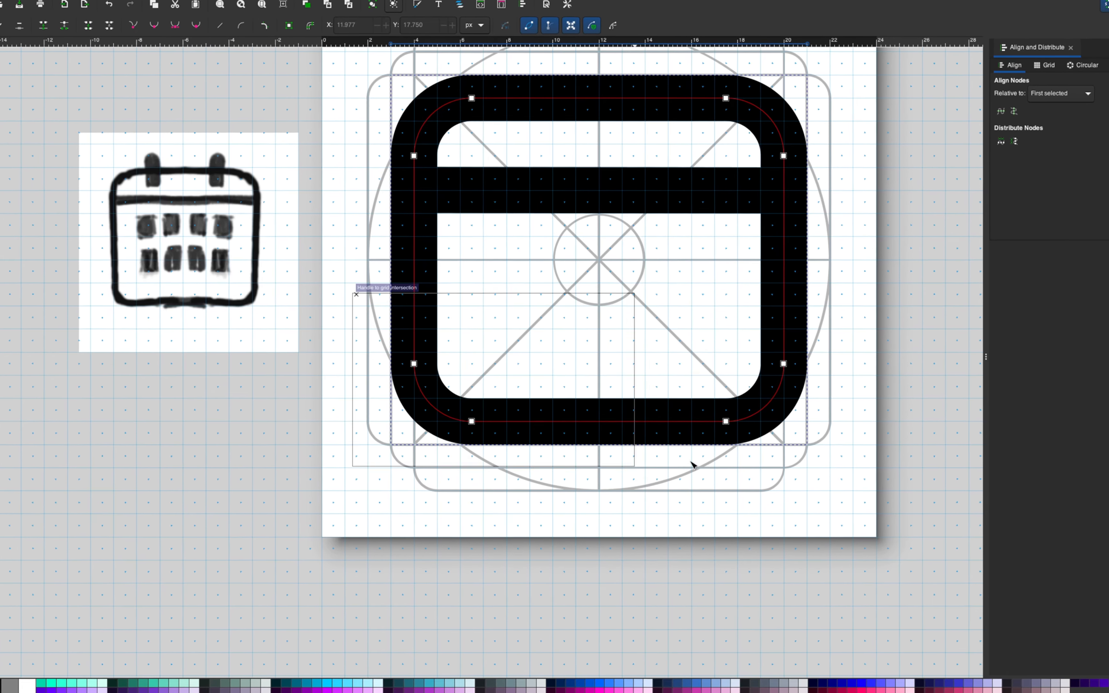
{"action": "left_click_drag", "start_coordinate": [691, 462], "coordinate": [826, 463]}
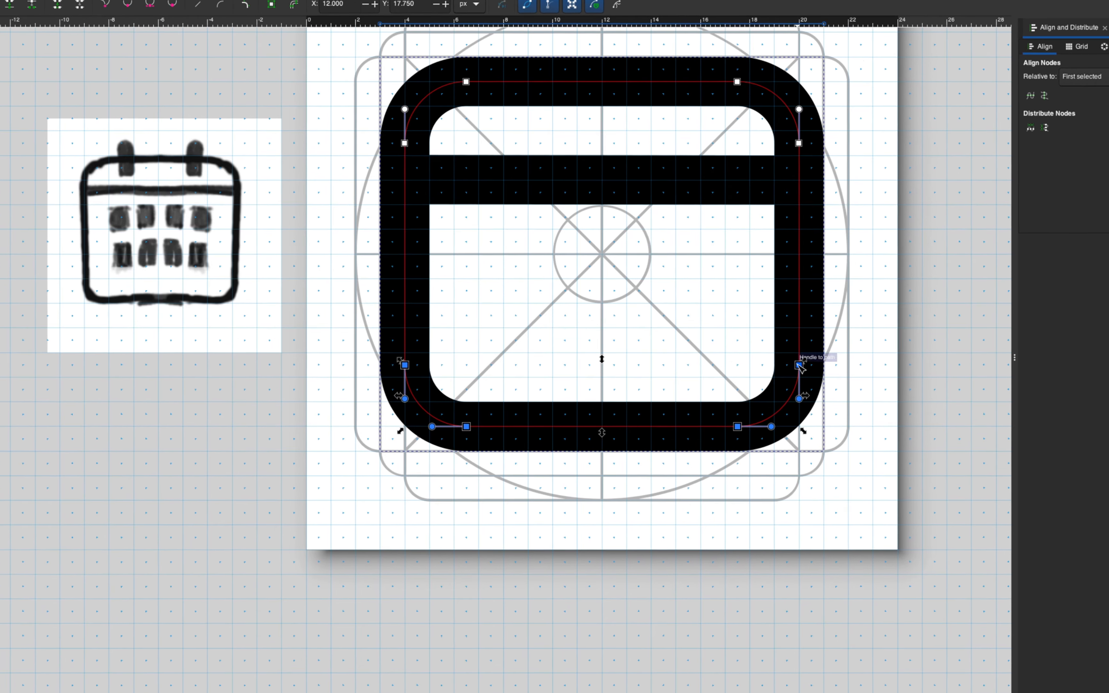
{"action": "left_click_drag", "start_coordinate": [784, 364], "coordinate": [810, 458]}
Step: Break the outline at its two lowest nodes, then delete the bottom edge and both lower corner curves
{"action": "left_click_drag", "start_coordinate": [792, 571], "coordinate": [433, 485]}
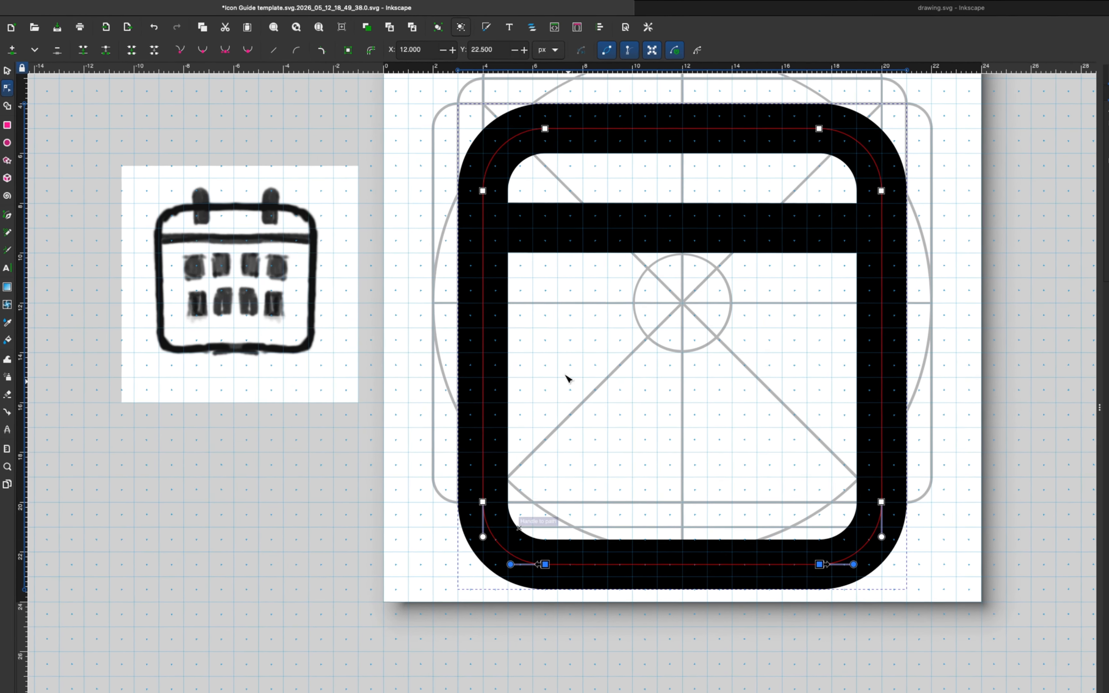
{"action": "left_click", "coordinate": [106, 49]}
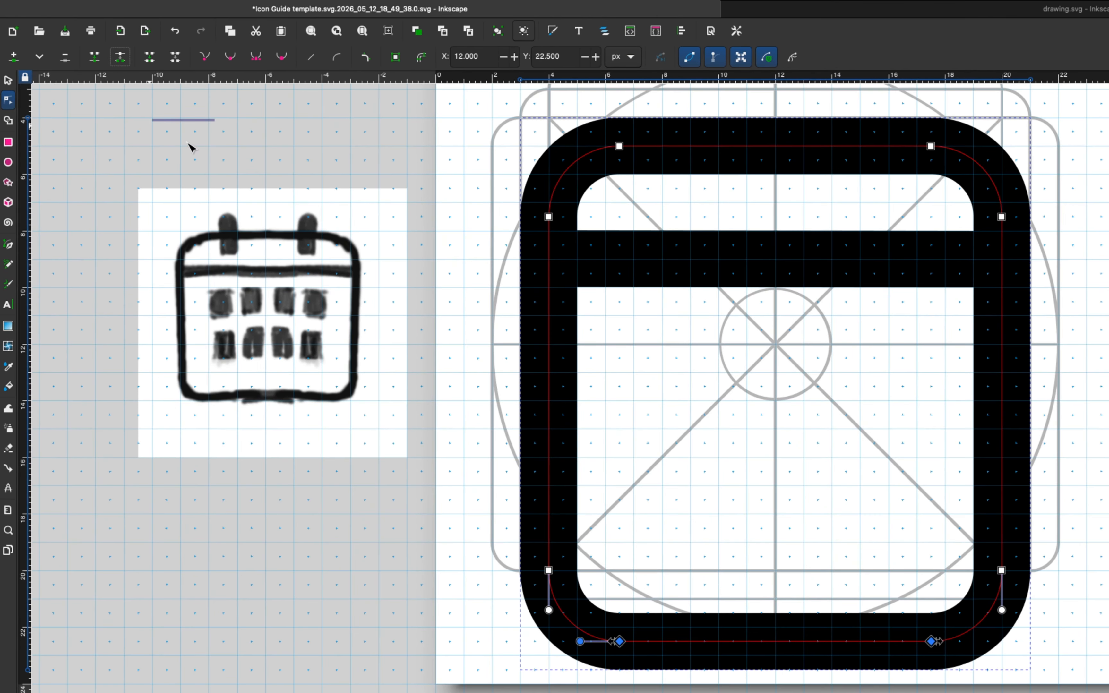
{"action": "key", "text": "Delete"}
{"action": "left_click", "coordinate": [930, 642]}
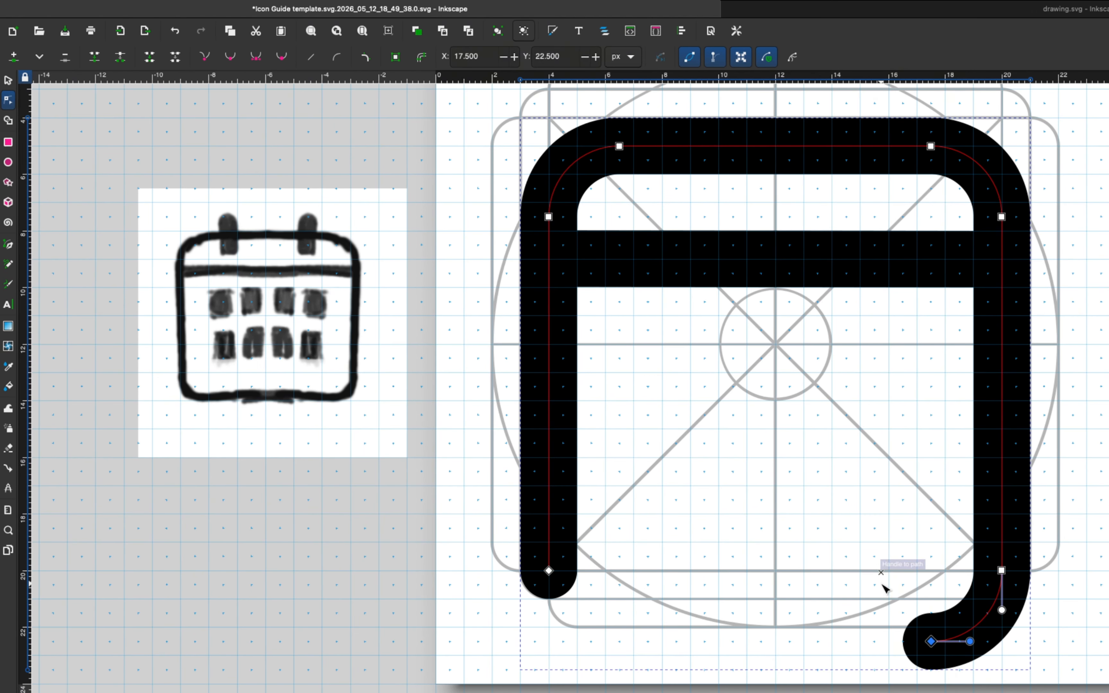
{"action": "key", "text": "Delete"}
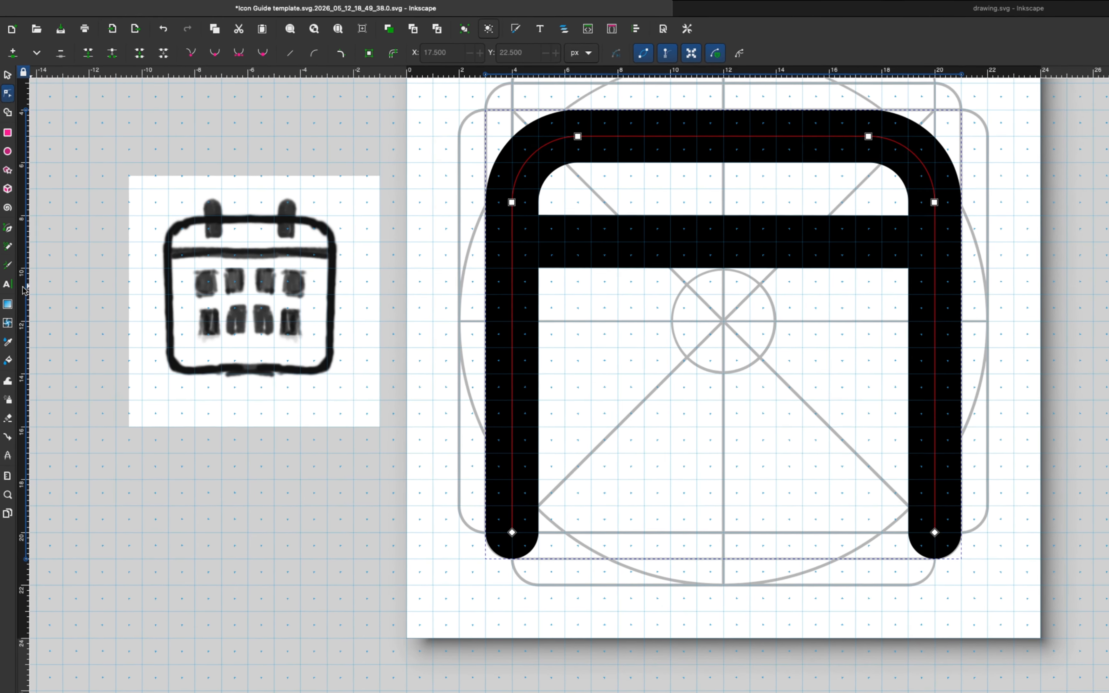
Step: Close the outline's open bottom with a straight Pen tool segment joining the ends of the two sides
{"action": "left_click", "coordinate": [8, 244]}
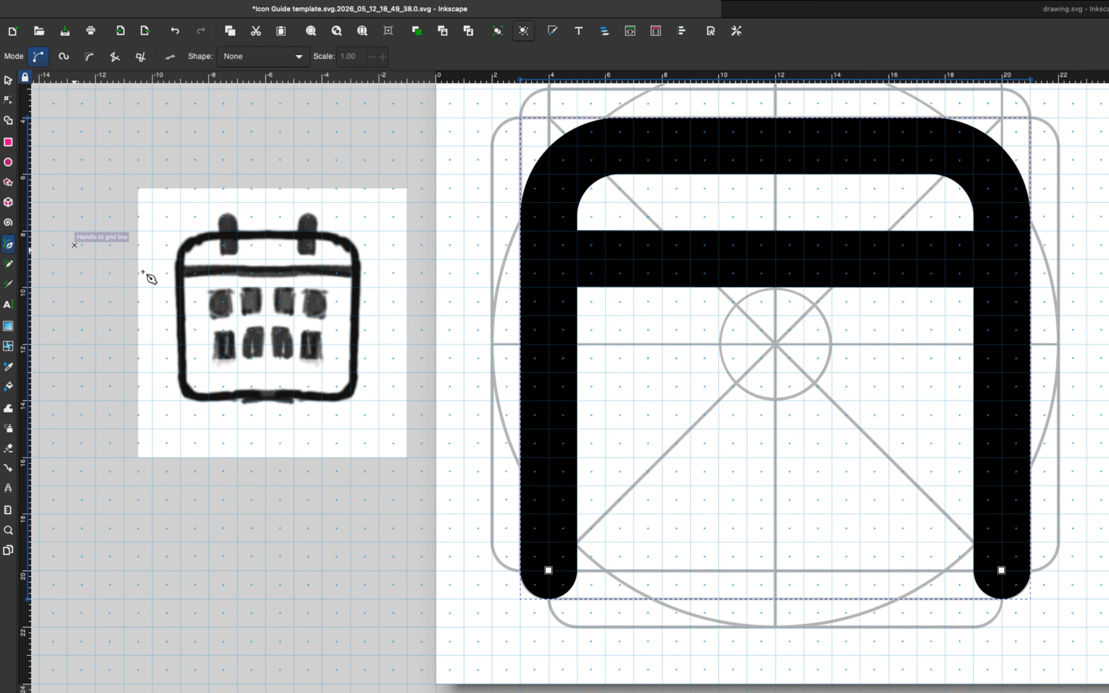
{"action": "left_click", "coordinate": [550, 571]}
{"action": "left_click", "coordinate": [1001, 571]}
{"action": "scroll", "coordinate": [1001, 571], "scroll_direction": "up", "scroll_amount": 3}
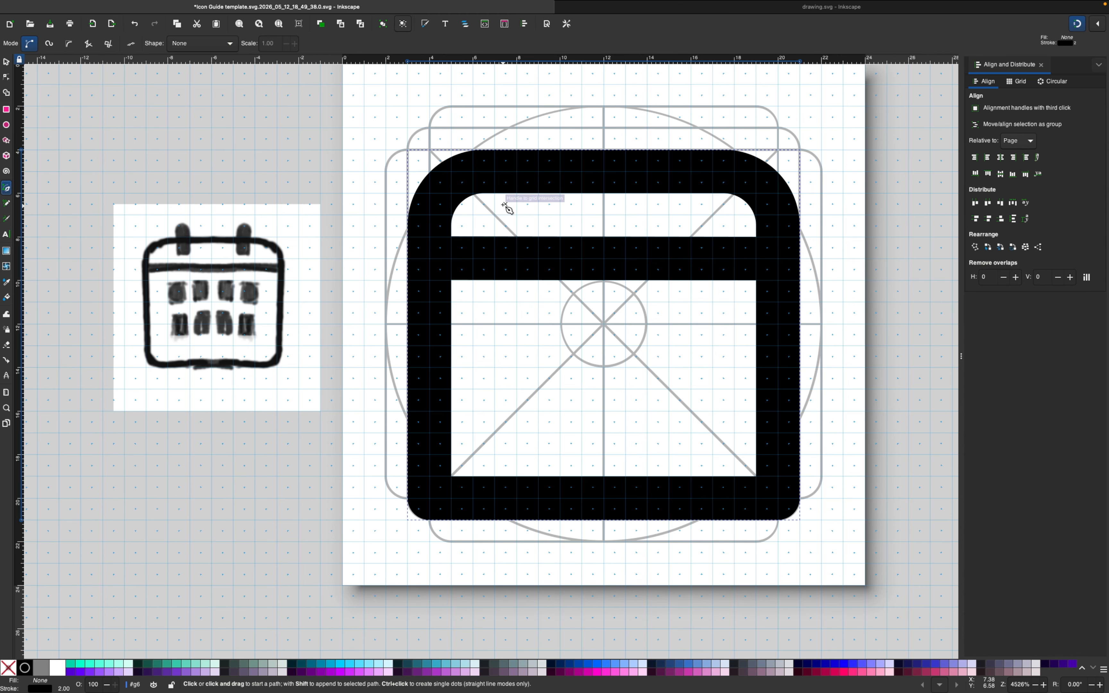
Step: Draw a short vertical binder ring over the calendar's upper edge at X 8, with its nodes at Y 4 and Y 6
{"action": "left_click", "coordinate": [671, 265]}
{"action": "key", "text": "Return"}
{"action": "key", "text": "n"}
{"action": "left_click_drag", "start_coordinate": [517, 204], "coordinate": [518, 193]}
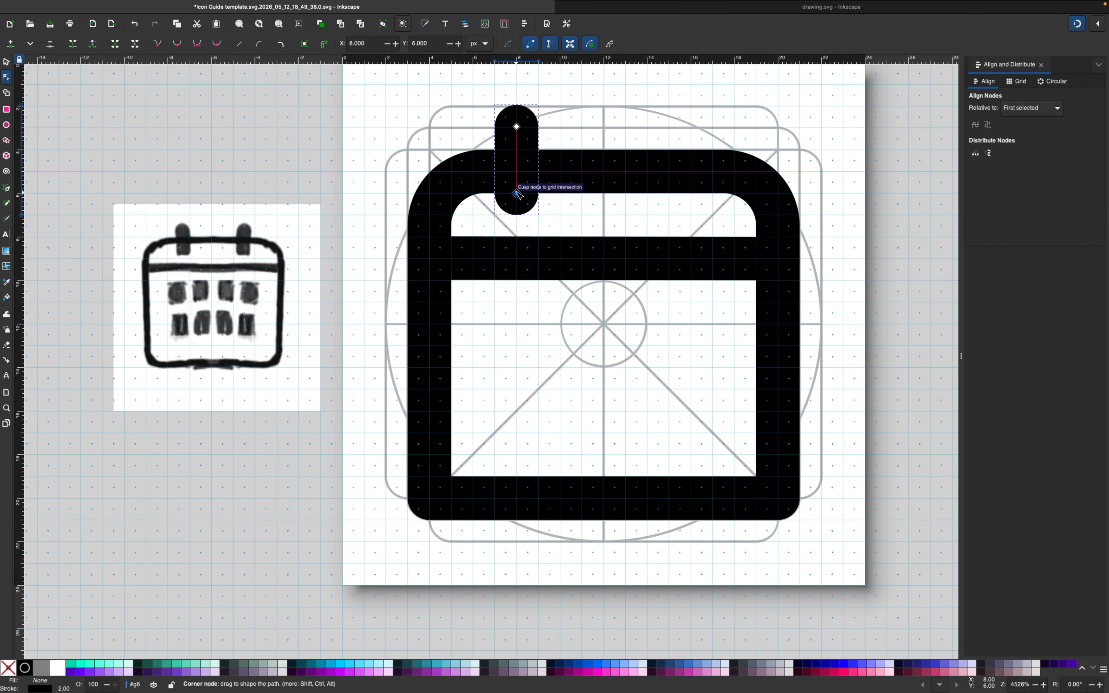
{"action": "key", "text": "s"}
{"action": "key", "text": "n"}
{"action": "left_click_drag", "start_coordinate": [517, 127], "coordinate": [518, 150]}
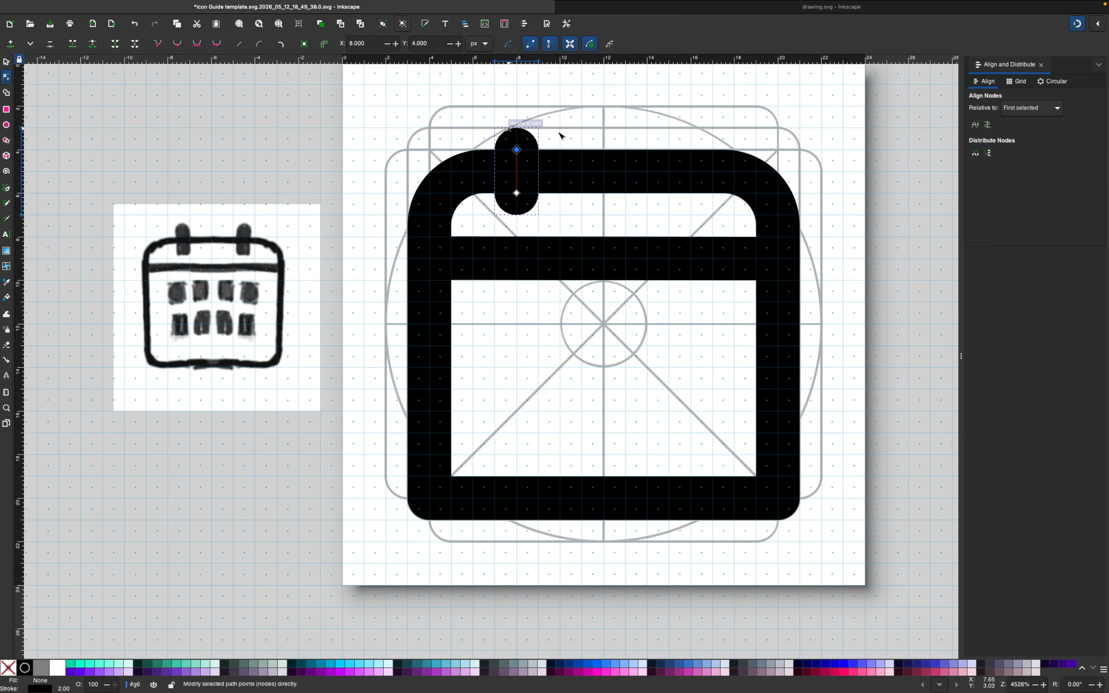
Step: Duplicate the binder ring and place the copy about 8 px to its right on the calendar's upper edge
{"action": "left_click", "coordinate": [6, 62]}
{"action": "right_click", "coordinate": [523, 153]}
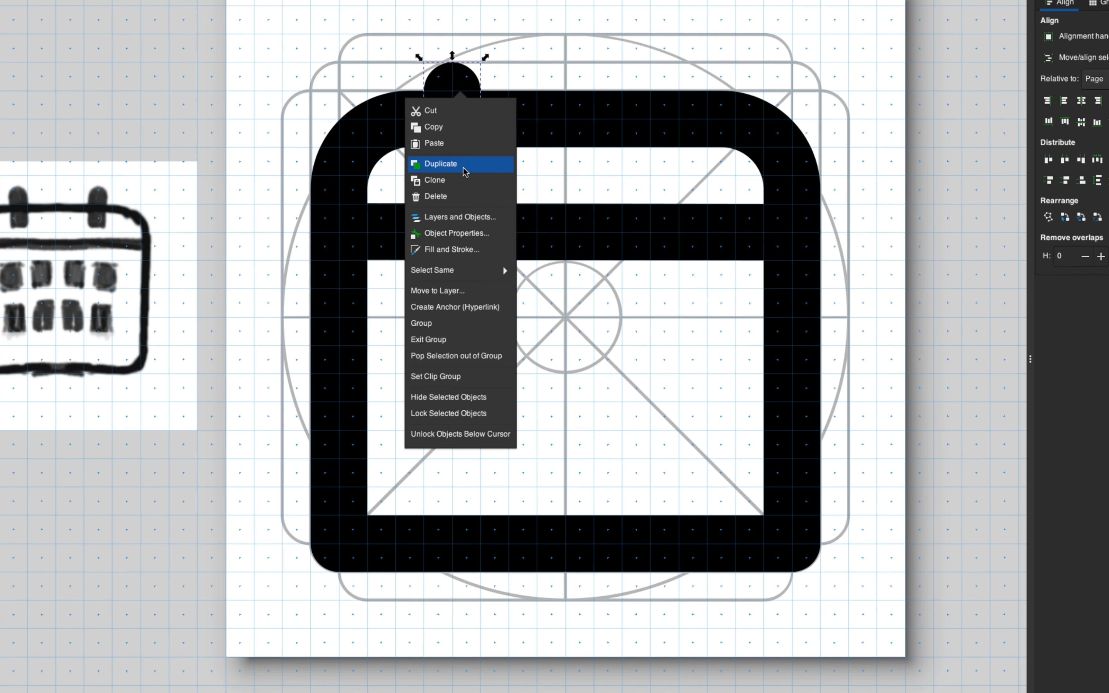
{"action": "left_click", "coordinate": [465, 172]}
{"action": "left_click_drag", "start_coordinate": [445, 112], "coordinate": [673, 113]}
Step: Draw a closed rectangular day cell 3 by 4 px below the header bar with the Pen tool and rotate it 90° clockwise
{"action": "key", "text": "b"}
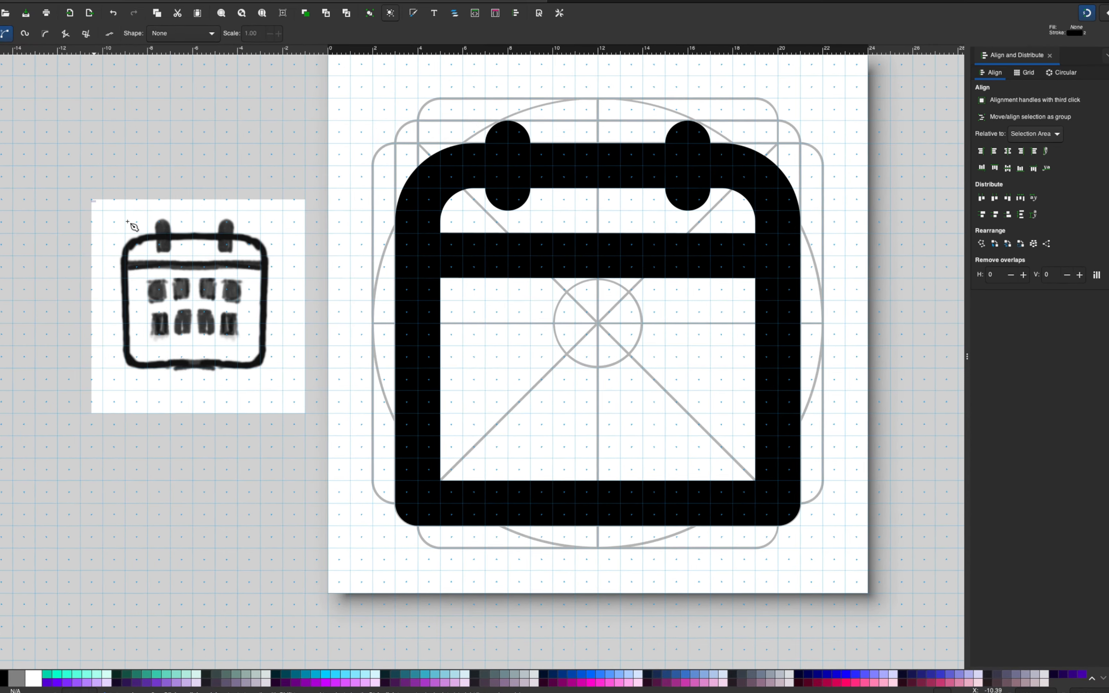
{"action": "left_click", "coordinate": [496, 312]}
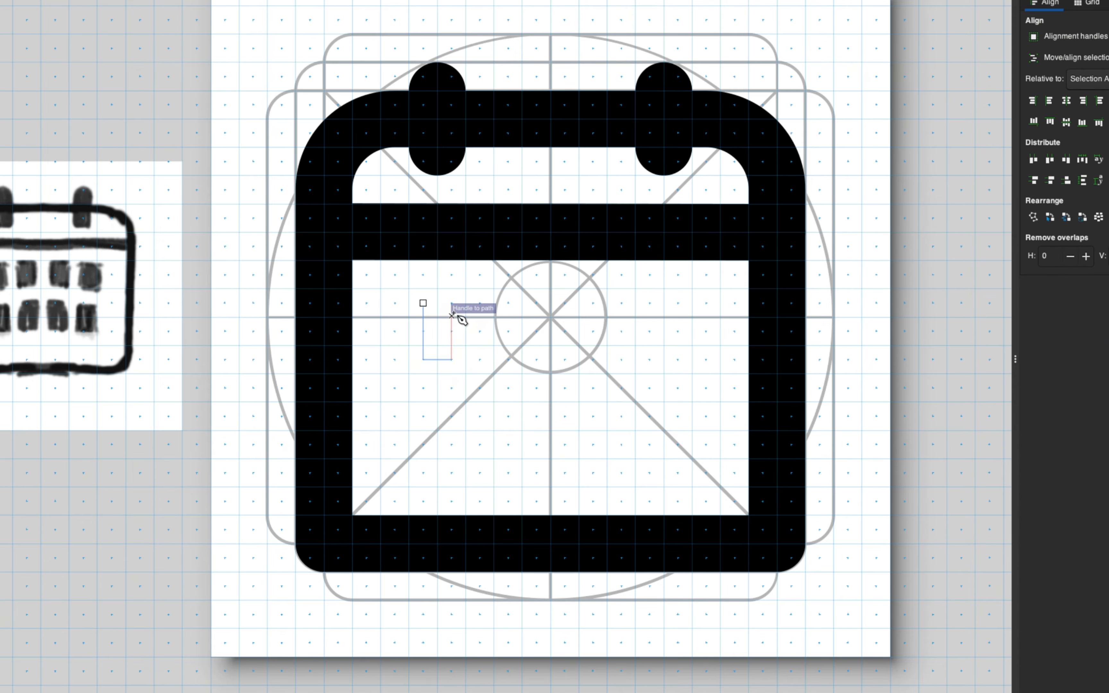
{"action": "left_click", "coordinate": [425, 305]}
{"action": "key", "text": "s"}
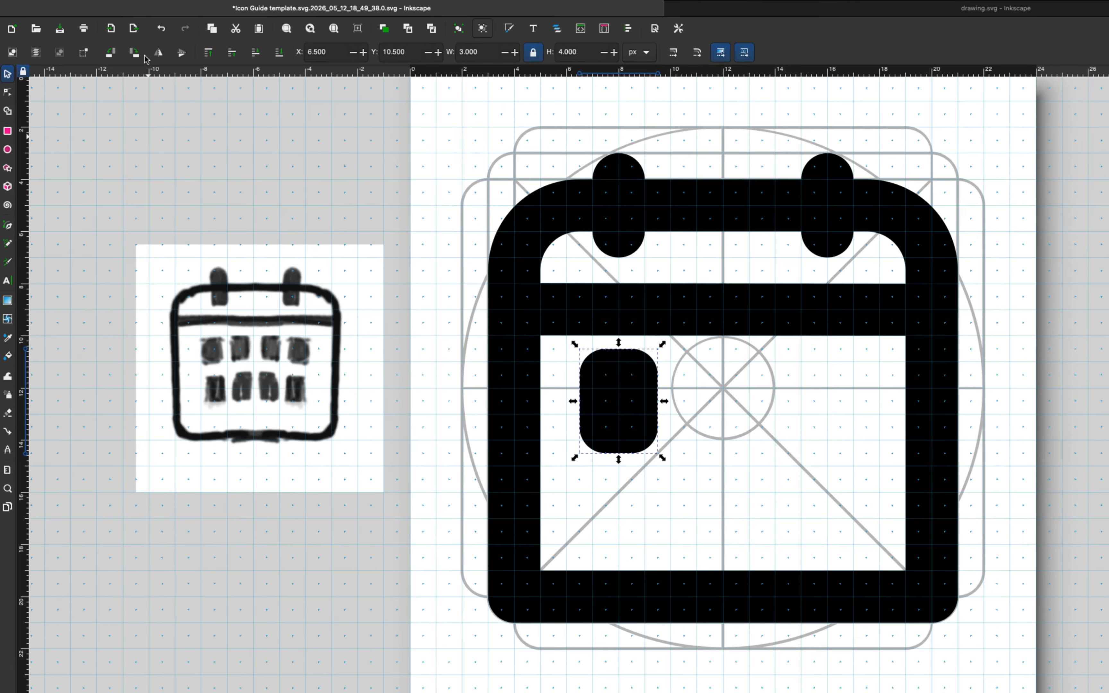
{"action": "left_click", "coordinate": [135, 52]}
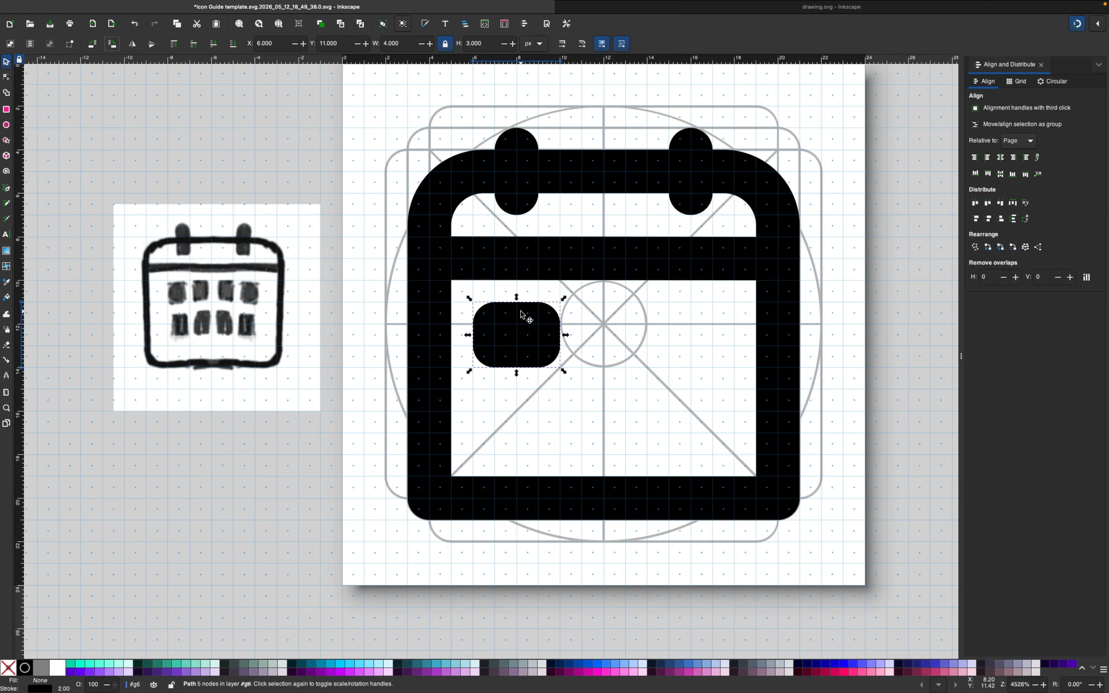
Step: Move the day cell down 1 px and place a duplicate of it about 7 px to the right
{"action": "left_click_drag", "start_coordinate": [683, 410], "coordinate": [682, 439]}
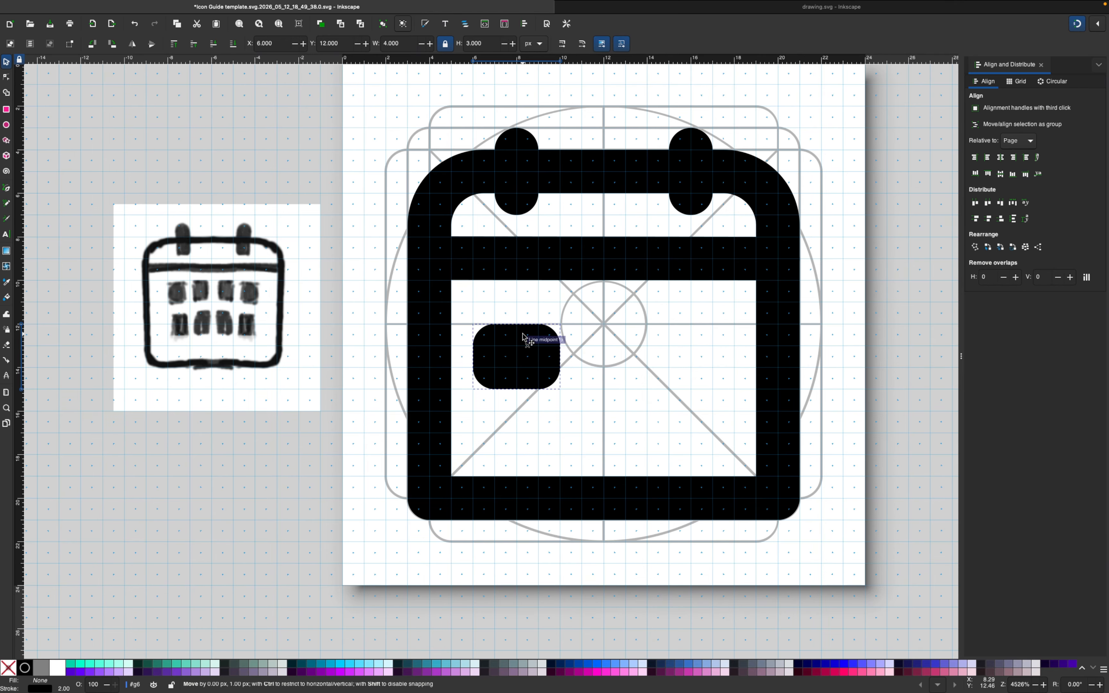
{"action": "right_click", "coordinate": [497, 344]}
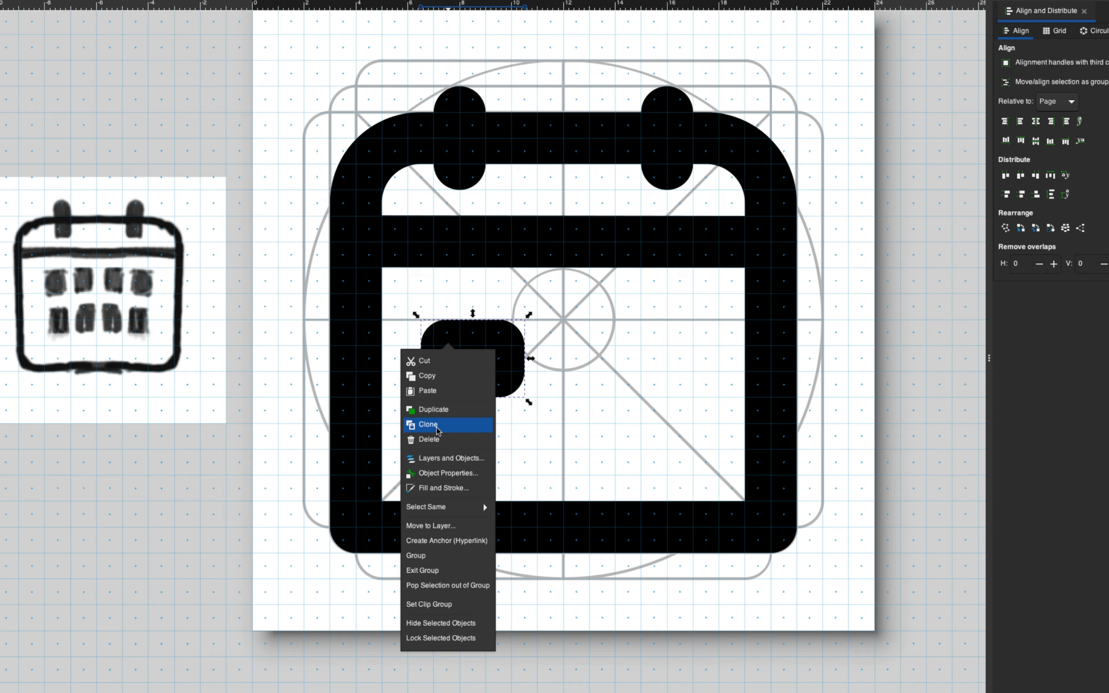
{"action": "left_click", "coordinate": [433, 409]}
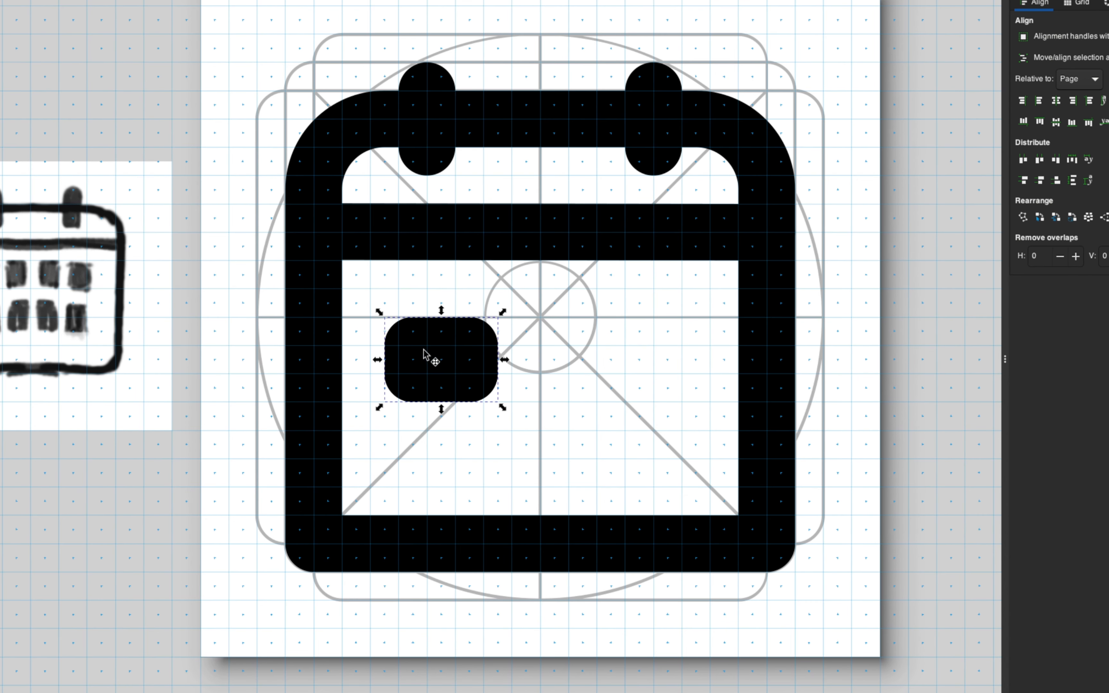
{"action": "left_click_drag", "start_coordinate": [425, 355], "coordinate": [629, 364]}
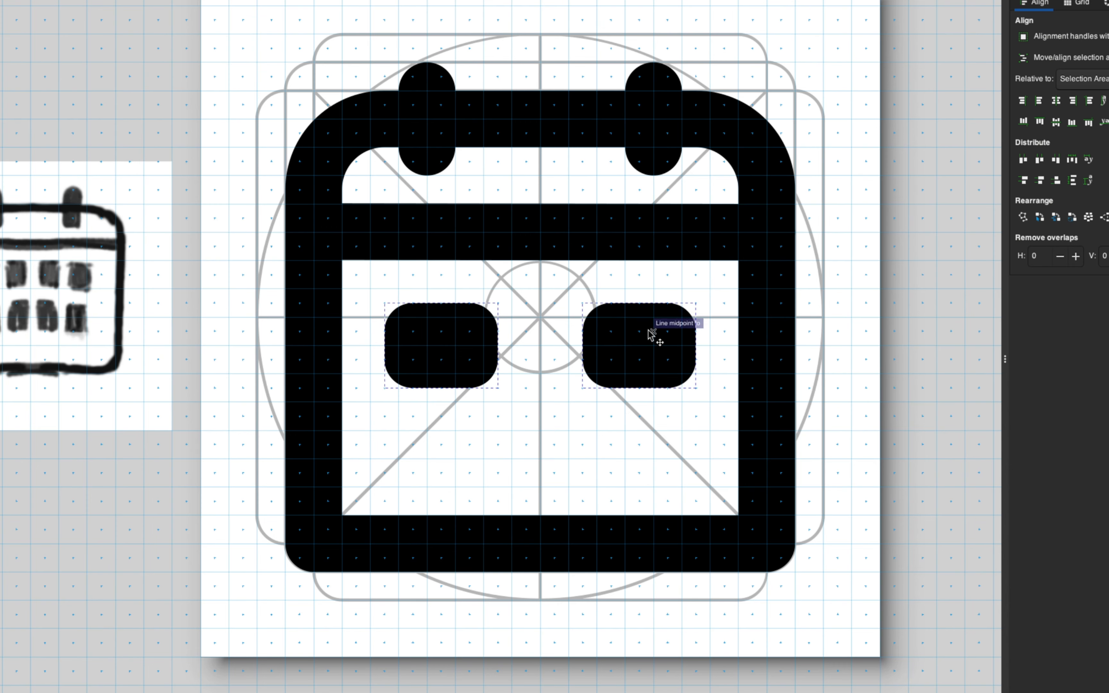
Step: Duplicate the pair of day cells and place the copies about 4 px lower as a second row
{"action": "left_click_drag", "start_coordinate": [656, 334], "coordinate": [640, 452]}
{"action": "right_click", "coordinate": [555, 326]}
{"action": "key", "text": "Escape"}
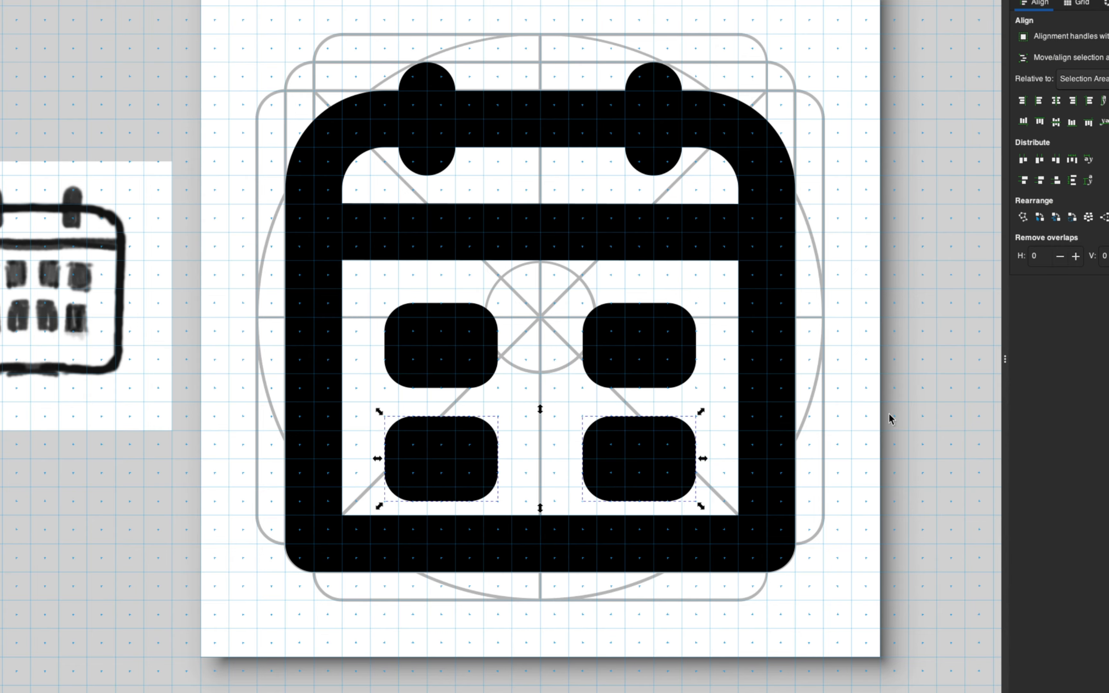
Step: Select all four day cells and move them up about 0.5 px inside the calendar body
{"action": "left_click", "coordinate": [890, 417]}
{"action": "scroll", "coordinate": [672, 425], "scroll_direction": "up", "scroll_amount": 3}
{"action": "left_click_drag", "start_coordinate": [394, 365], "coordinate": [753, 596]}
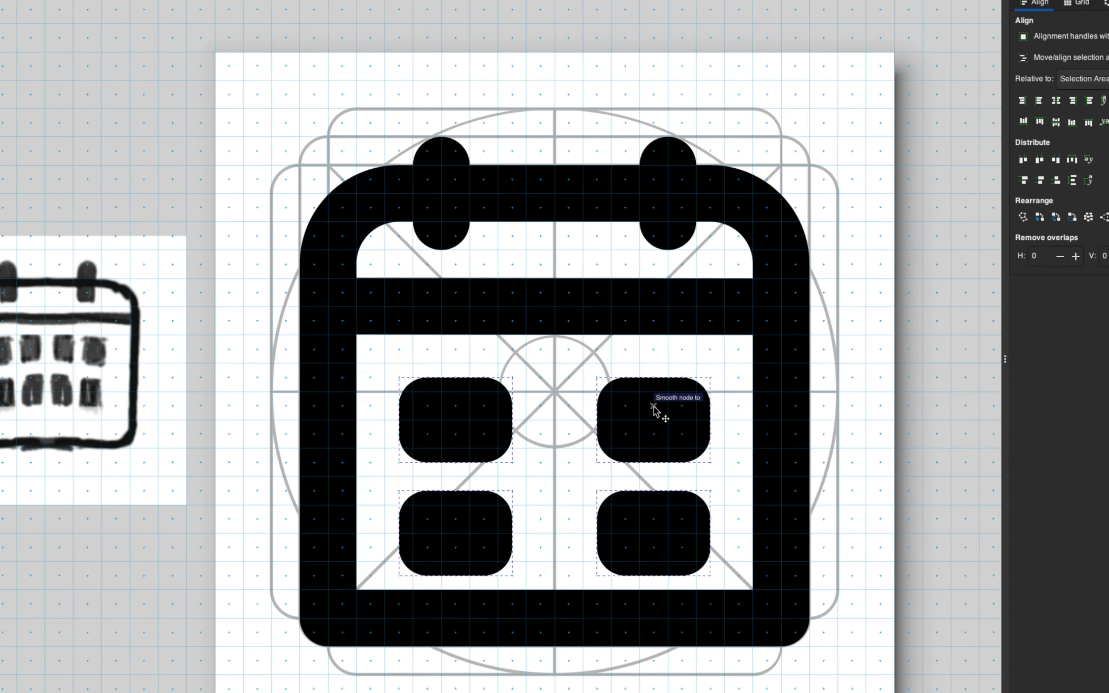
{"action": "key", "text": "Up"}
Step: Widen each of the four day cells by about 0.5 px toward the calendar's vertical centre line
{"action": "left_click_drag", "start_coordinate": [519, 408], "coordinate": [533, 407]}
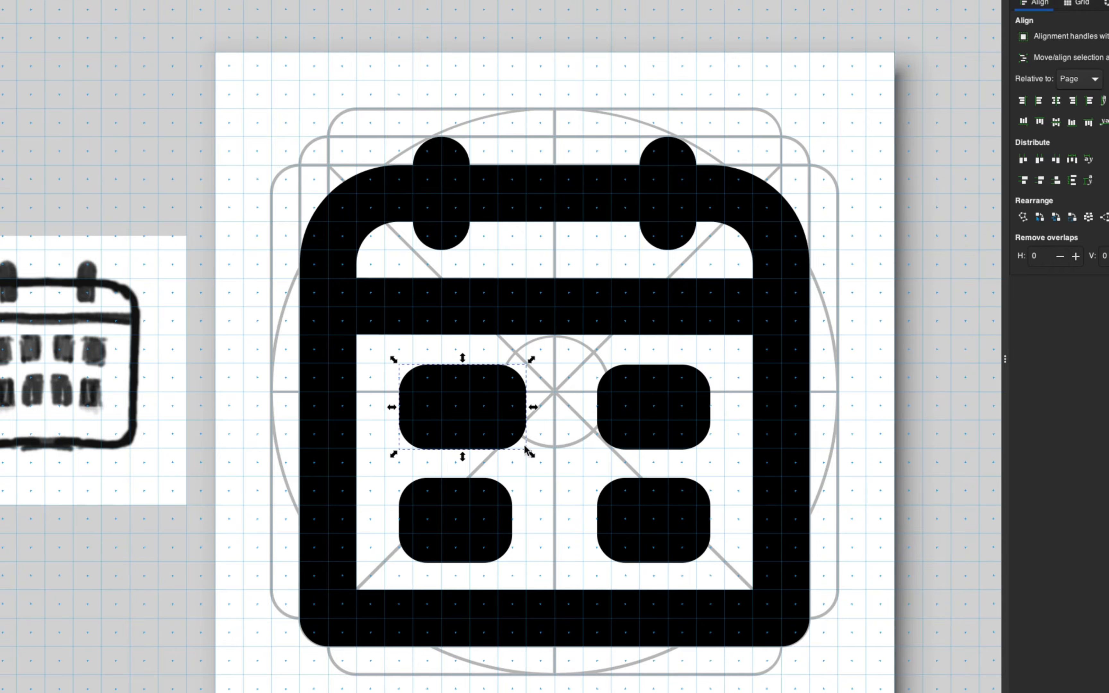
{"action": "left_click", "coordinate": [487, 535]}
{"action": "left_click", "coordinate": [612, 522]}
{"action": "left_click_drag", "start_coordinate": [519, 520], "coordinate": [577, 521]}
{"action": "left_click", "coordinate": [626, 407]}
{"action": "left_click_drag", "start_coordinate": [591, 407], "coordinate": [577, 407]}
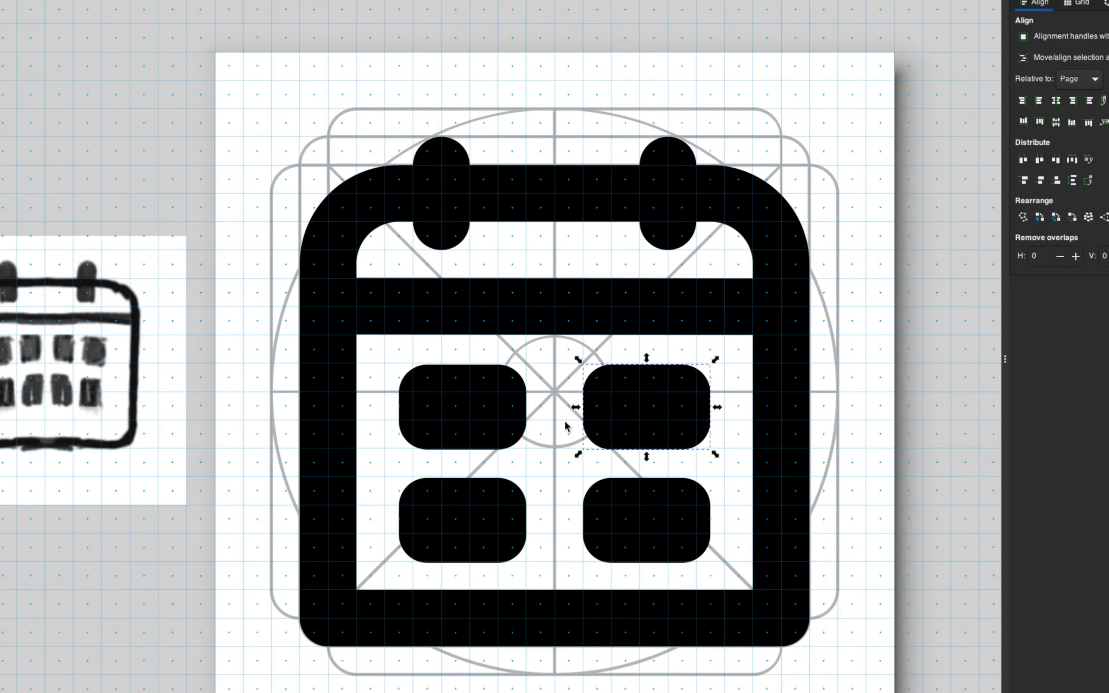
{"action": "left_click", "coordinate": [564, 427]}
Step: Round the calendar outline's two lower corners to match its upper corners
{"action": "scroll", "coordinate": [720, 455], "scroll_direction": "down", "scroll_amount": 1}
{"action": "left_click_drag", "start_coordinate": [516, 550], "coordinate": [474, 450]}
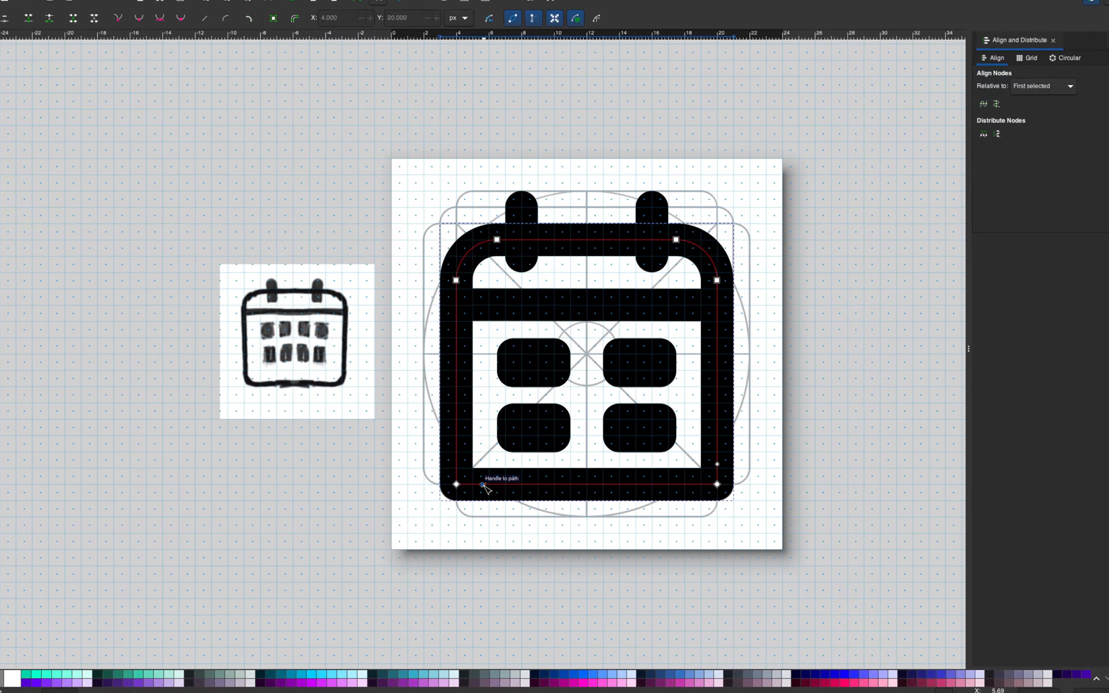
{"action": "mouse_move", "coordinate": [652, 631]}
{"action": "left_mouse_down"}
{"action": "mouse_move", "coordinate": [681, 632]}
{"action": "mouse_move", "coordinate": [671, 632]}
{"action": "left_mouse_up"}
{"action": "left_click_drag", "start_coordinate": [476, 486], "coordinate": [475, 485]}
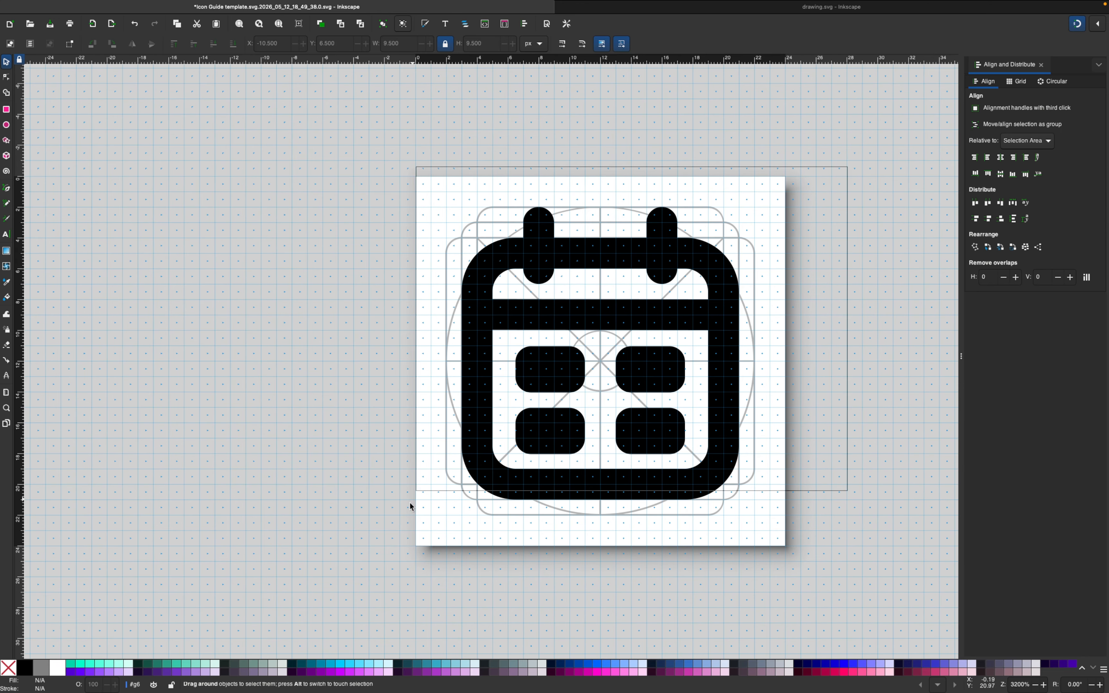
Step: Duplicate all shapes of the calendar icon and place the copy off the page to the left at X -20, Y 2
{"action": "left_click_drag", "start_coordinate": [410, 503], "coordinate": [405, 515]}
{"action": "right_click", "coordinate": [527, 236]}
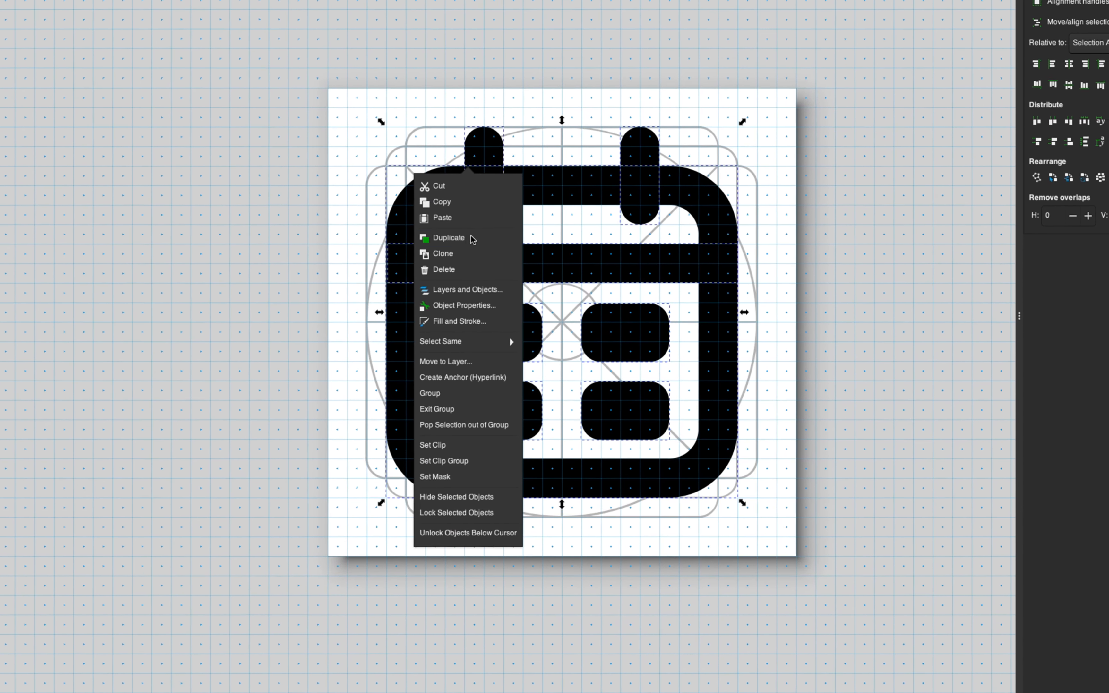
{"action": "left_click", "coordinate": [486, 257]}
{"action": "left_click_drag", "start_coordinate": [644, 188], "coordinate": [138, 260]}
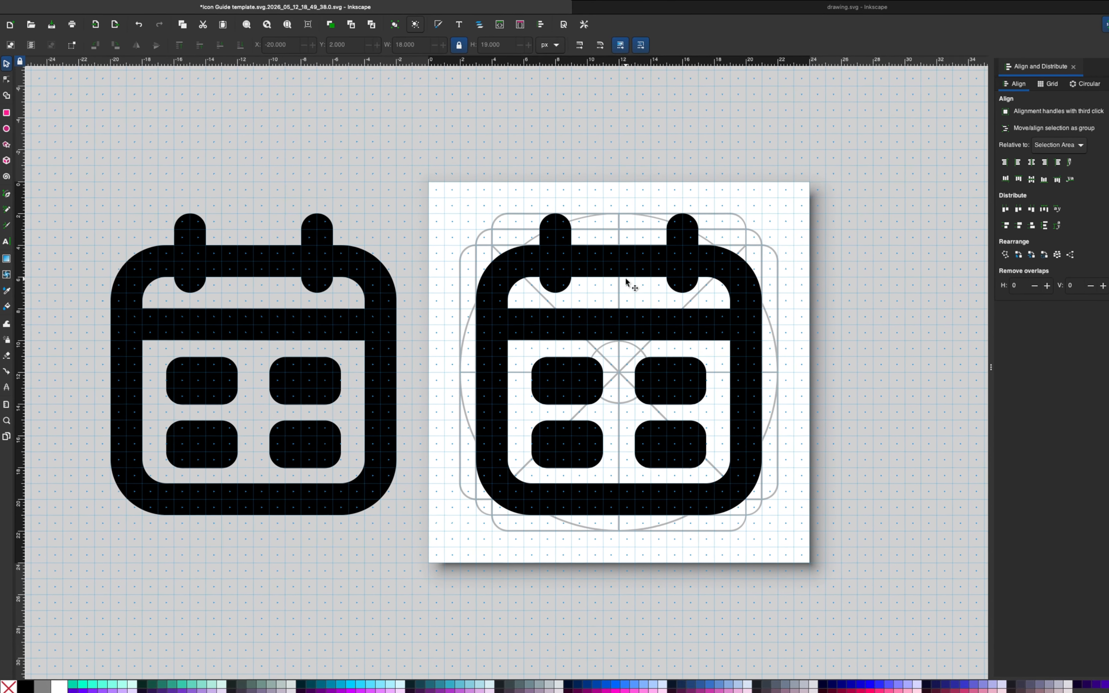
Step: Apply Object to Path to the outer calendar outline of the icon on the page
{"action": "left_click", "coordinate": [624, 323]}
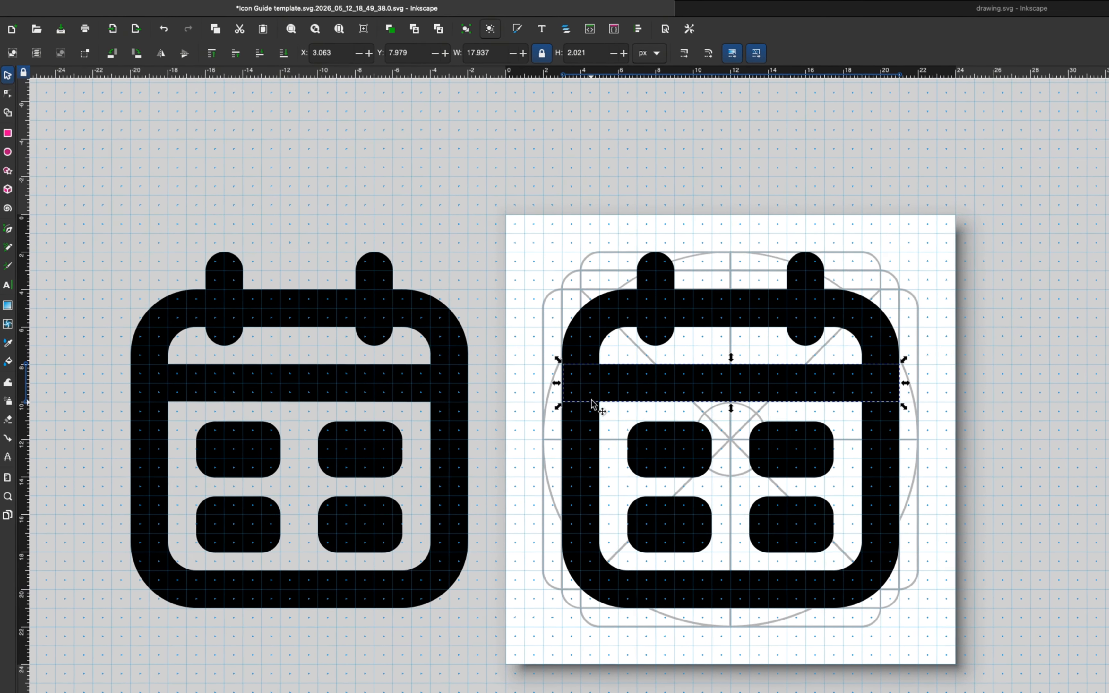
{"action": "left_click", "coordinate": [575, 309]}
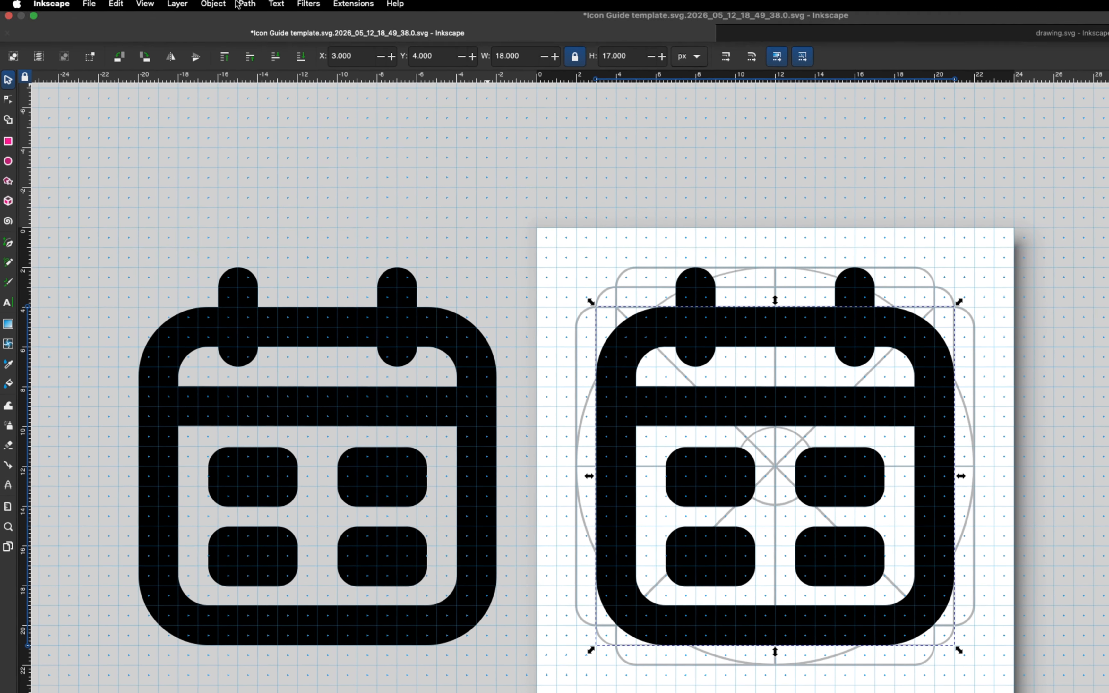
{"action": "left_click", "coordinate": [246, 6]}
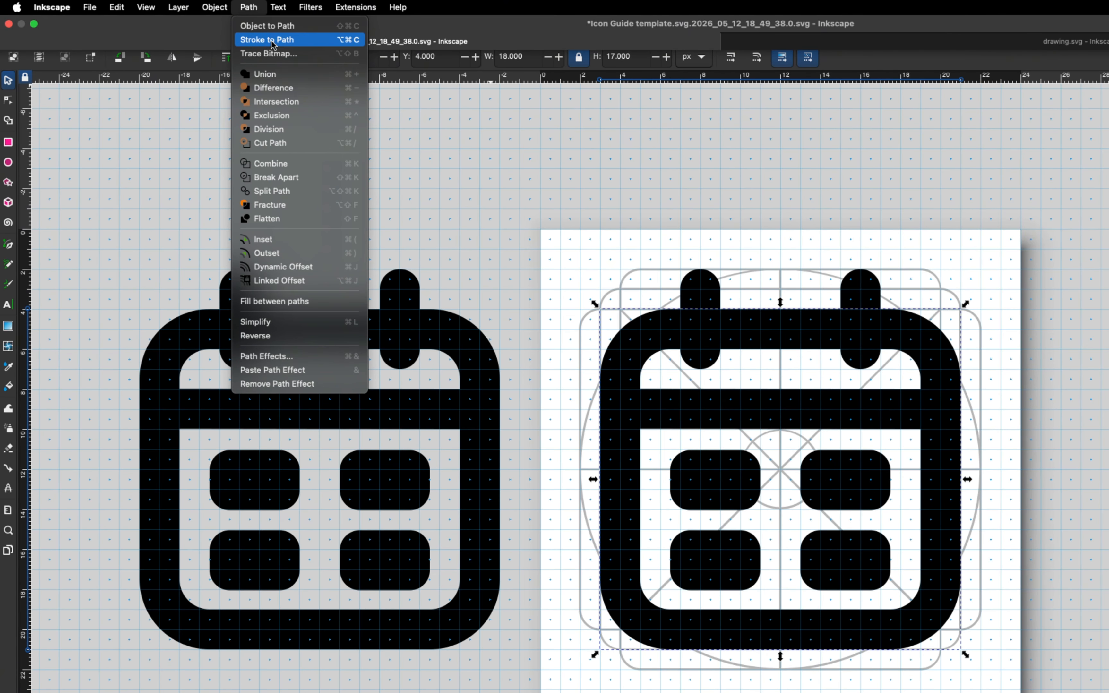
{"action": "left_click", "coordinate": [278, 26]}
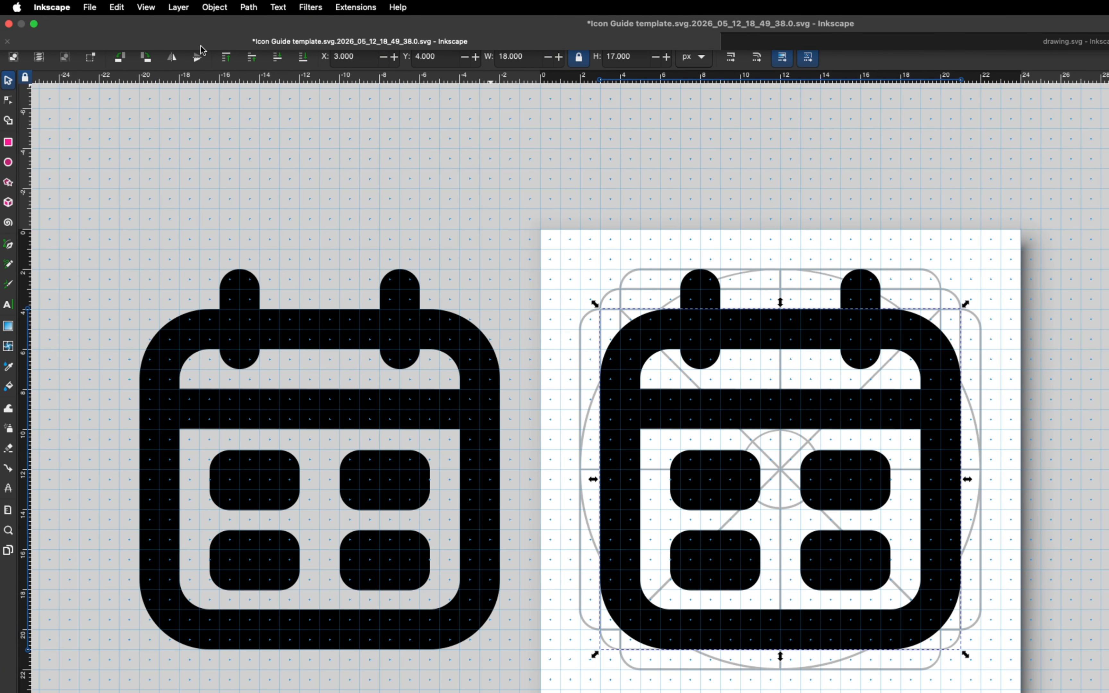
Step: Draw a filled rectangle about 16 by 11 px at X 4, Y 9, covering the calendar body below the header line
{"action": "left_click", "coordinate": [9, 99]}
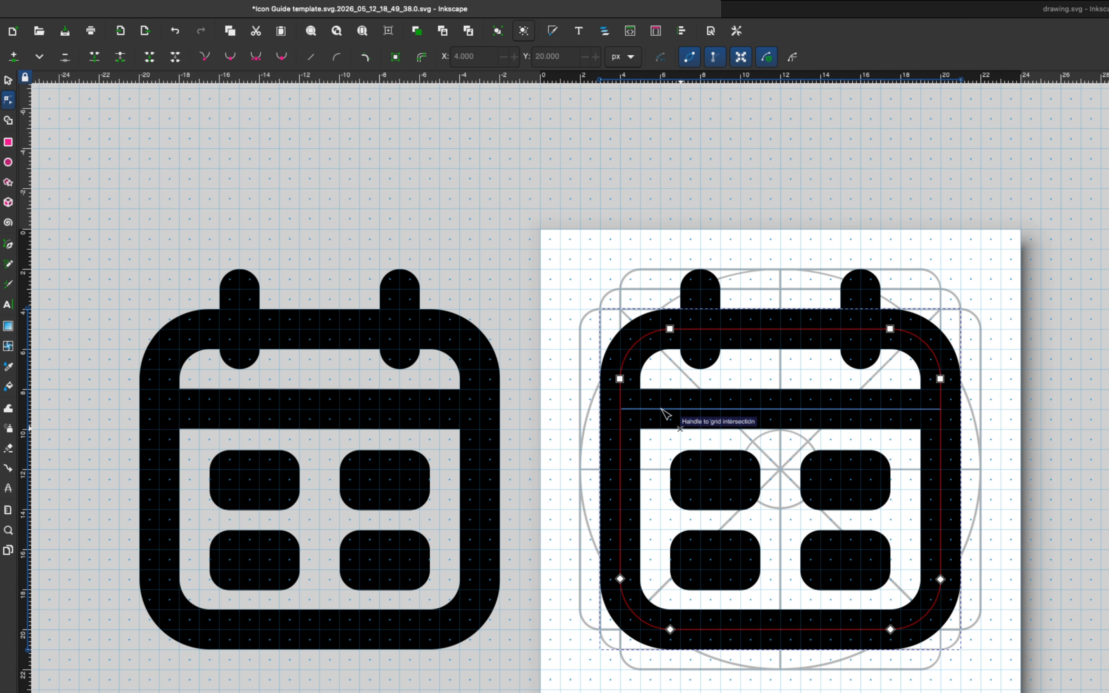
{"action": "key", "text": "r"}
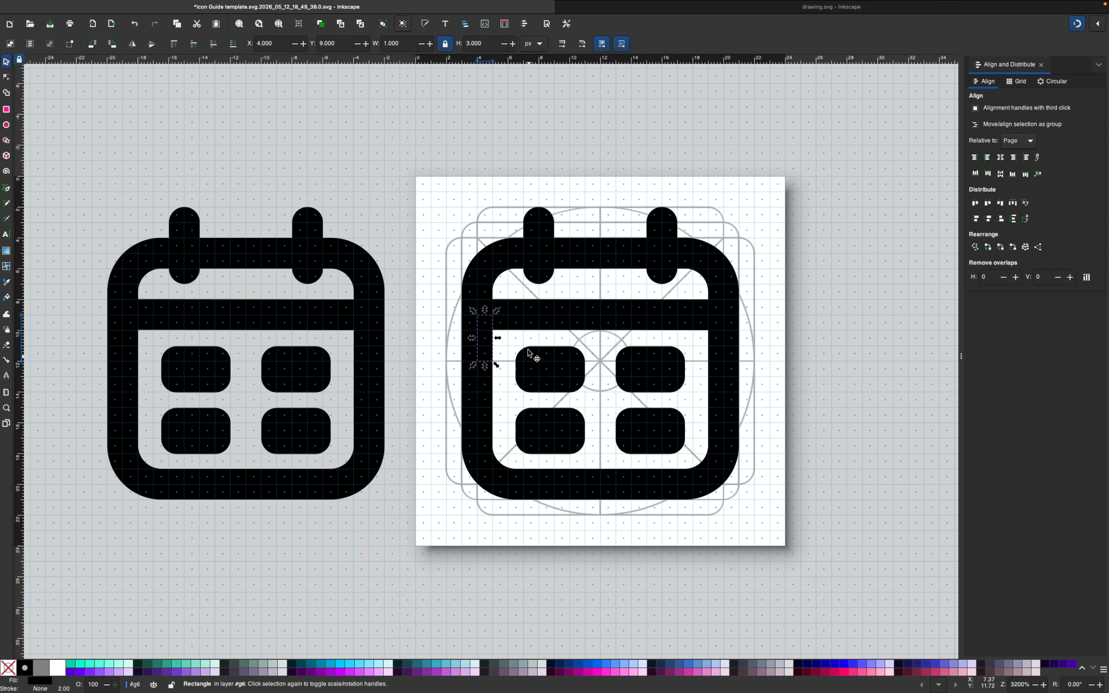
{"action": "left_click_drag", "start_coordinate": [498, 339], "coordinate": [718, 338]}
{"action": "left_click_drag", "start_coordinate": [598, 366], "coordinate": [596, 486]}
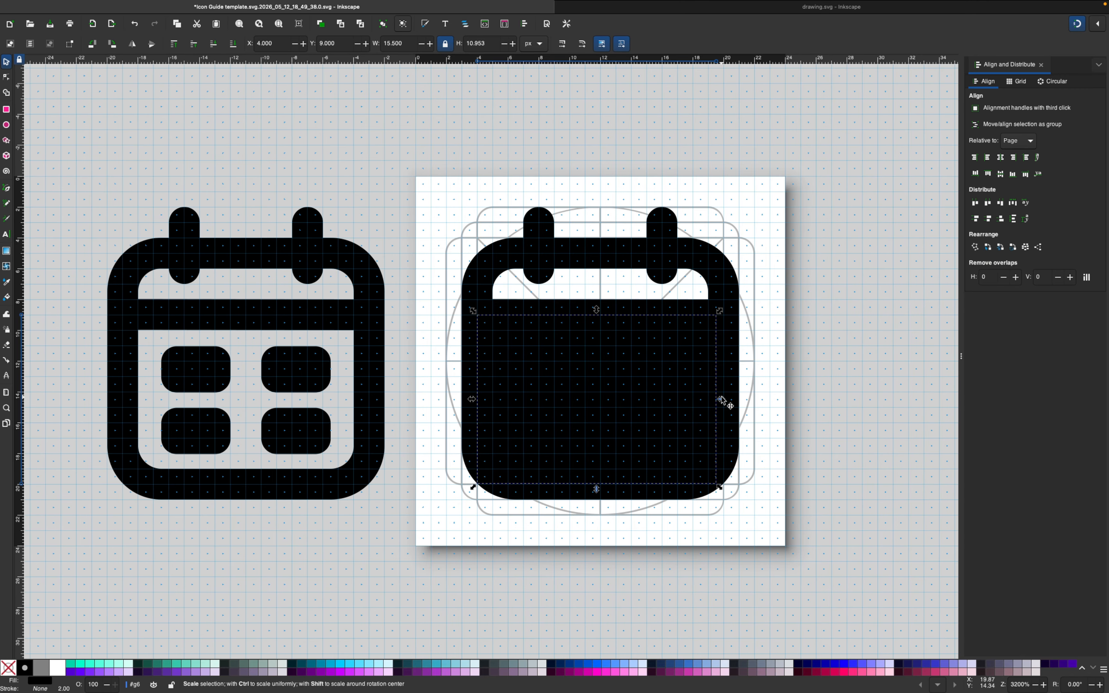
{"action": "left_click_drag", "start_coordinate": [721, 400], "coordinate": [724, 398]}
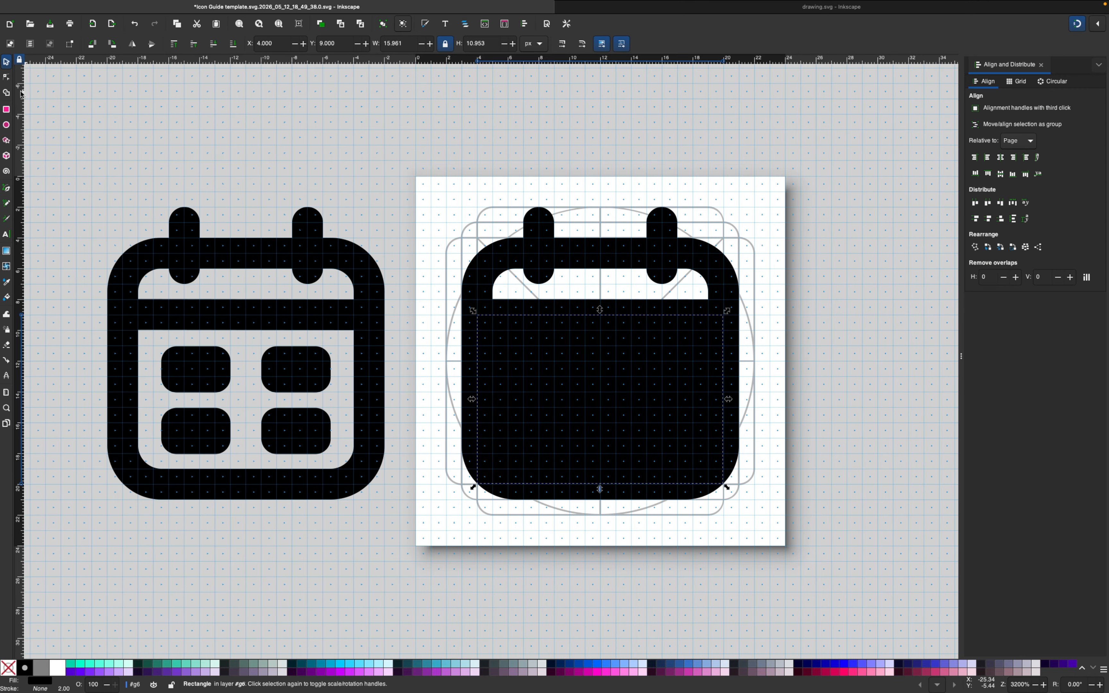
Step: Apply Stroke to Path to the outer calendar outline of the icon on the page
{"action": "left_click", "coordinate": [6, 77]}
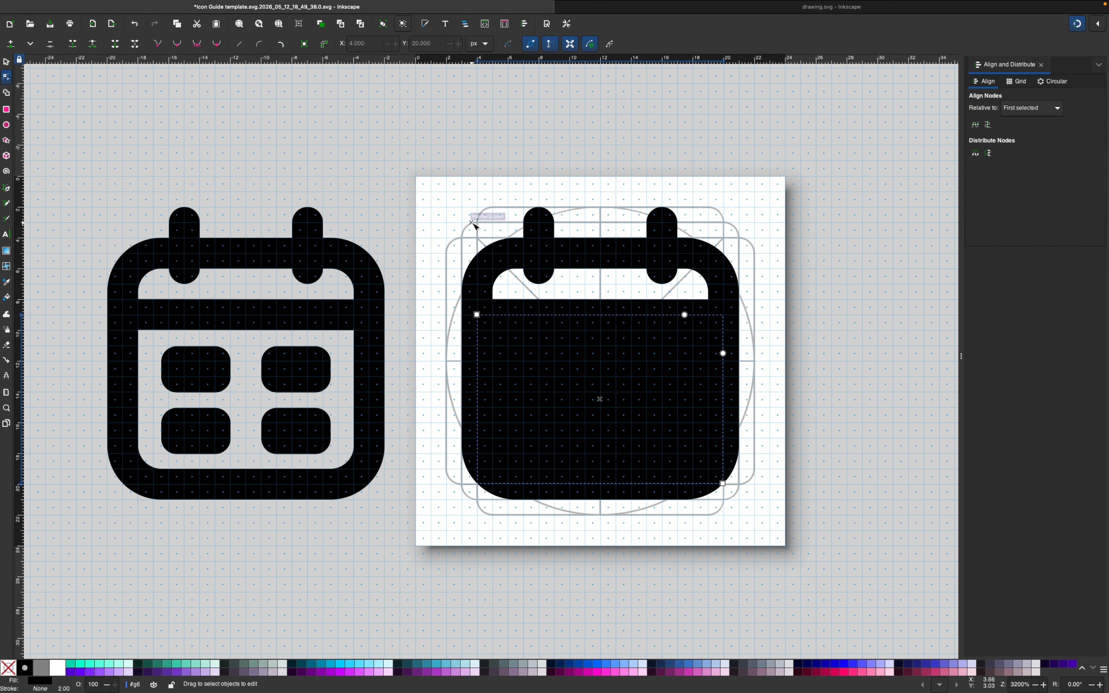
{"action": "left_click", "coordinate": [730, 290]}
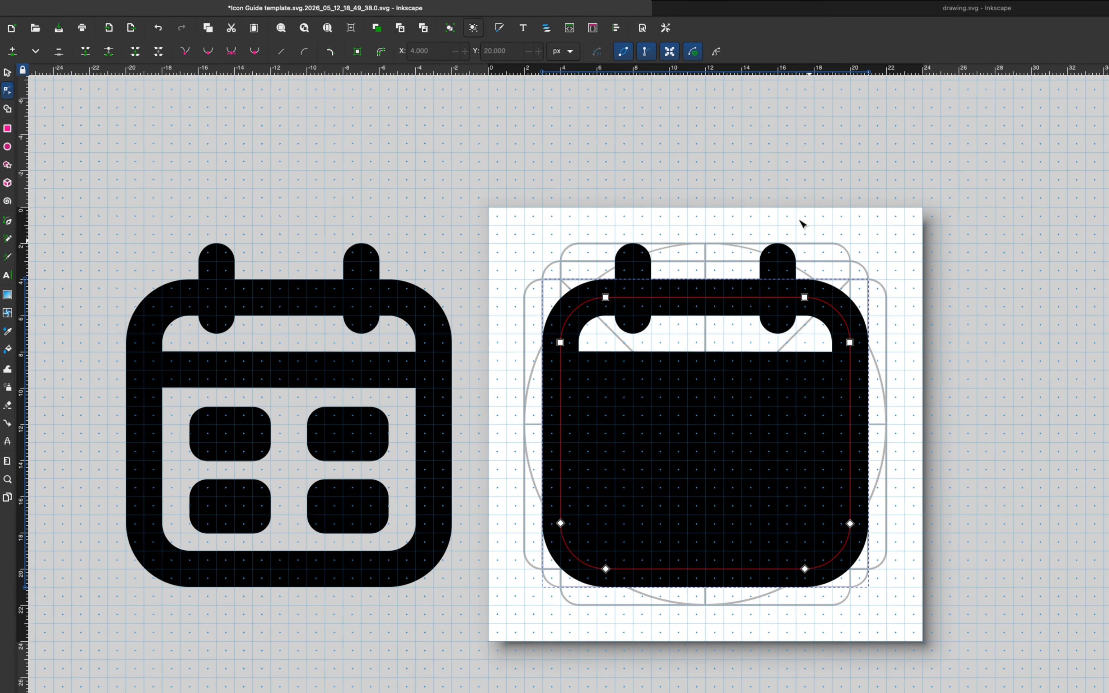
{"action": "left_click", "coordinate": [225, 6]}
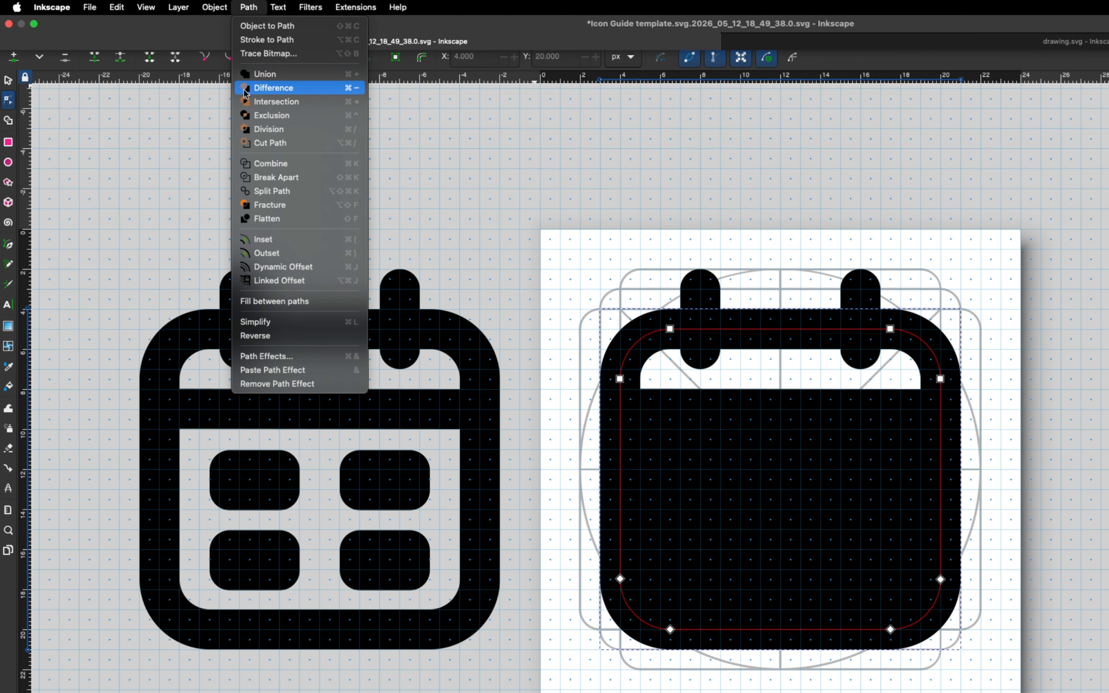
{"action": "left_click", "coordinate": [267, 40]}
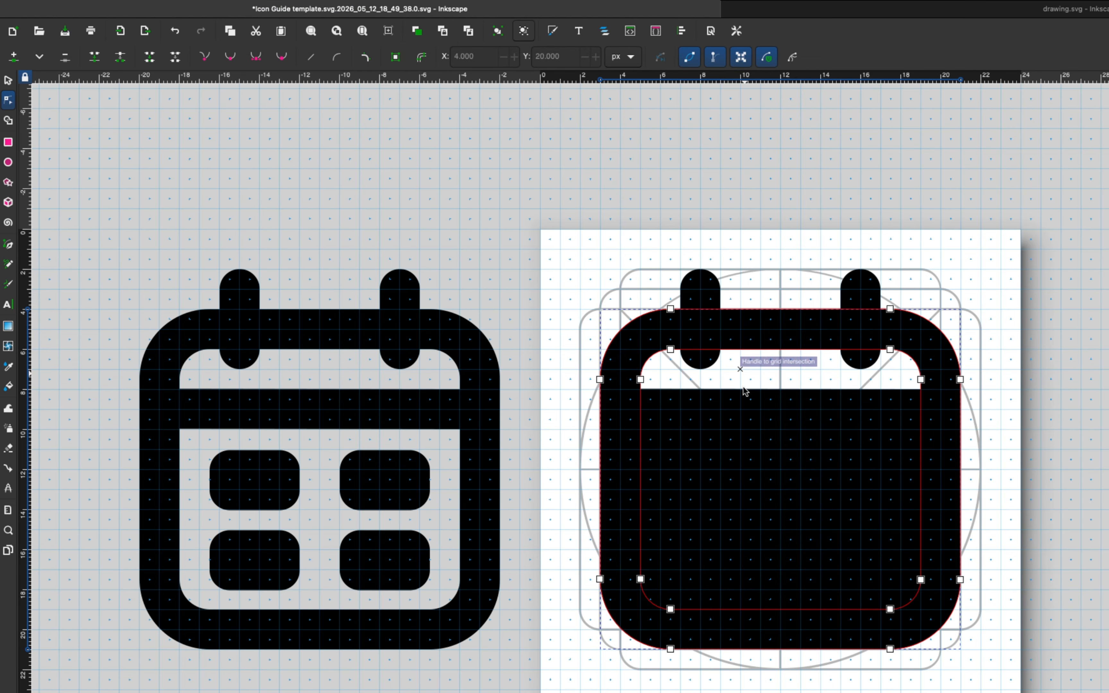
Step: Unite the filled rectangle with the converted calendar outline using Union
{"action": "left_click", "coordinate": [726, 433]}
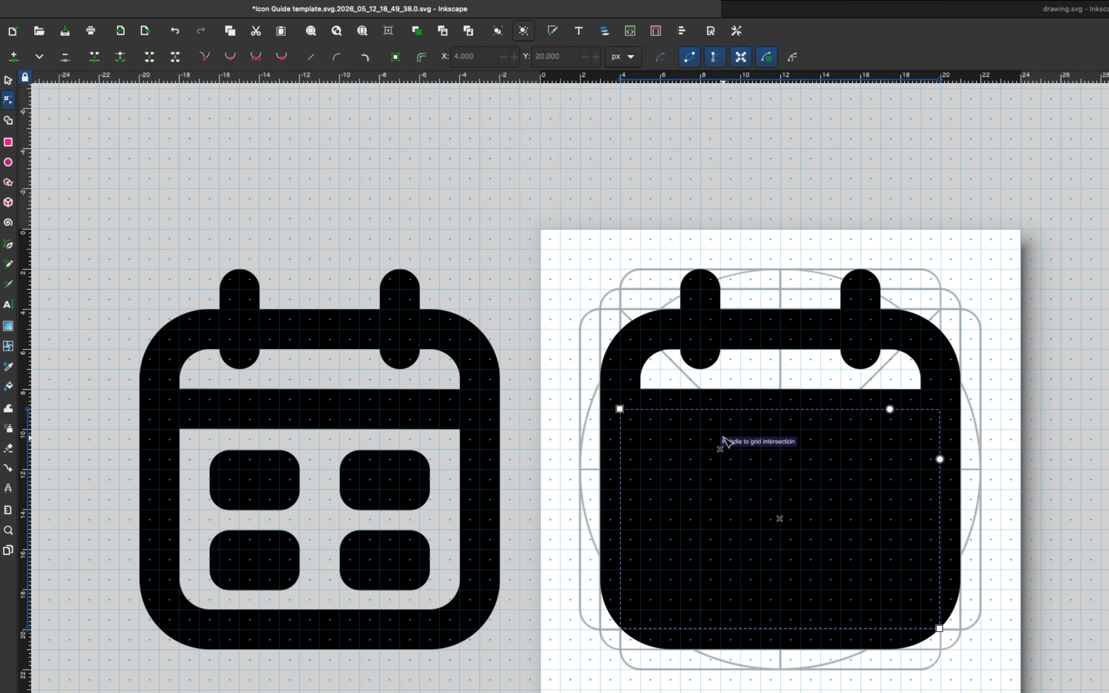
{"action": "left_click", "coordinate": [763, 330], "text": "shift"}
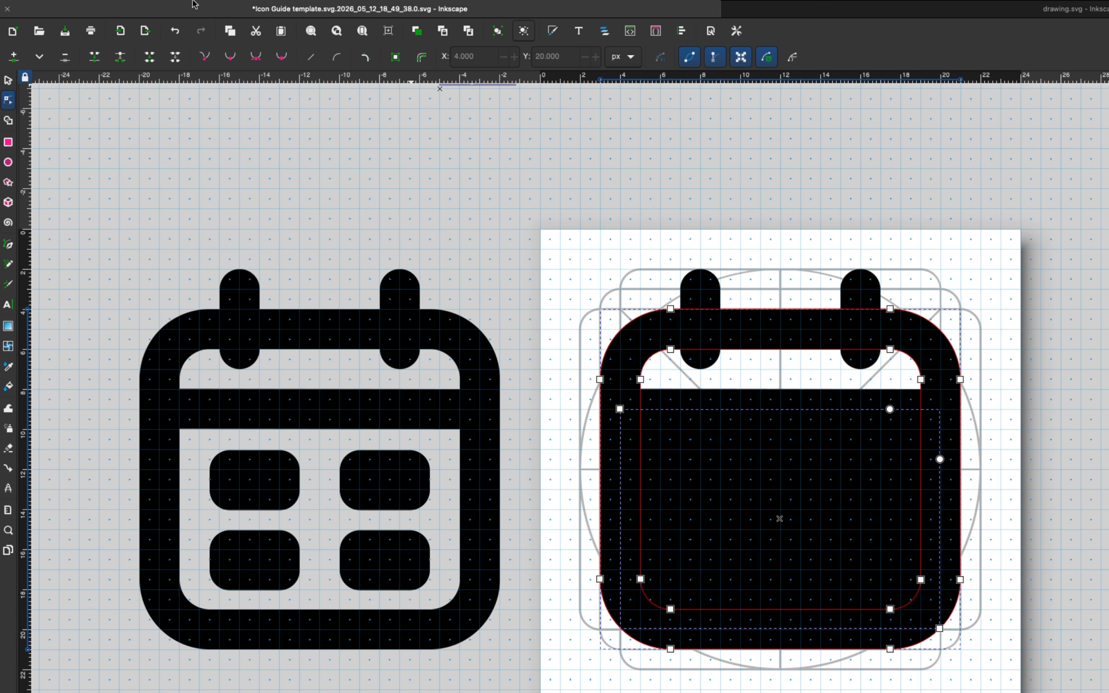
{"action": "mouse_move", "coordinate": [205, 4]}
{"action": "left_click", "coordinate": [243, 6]}
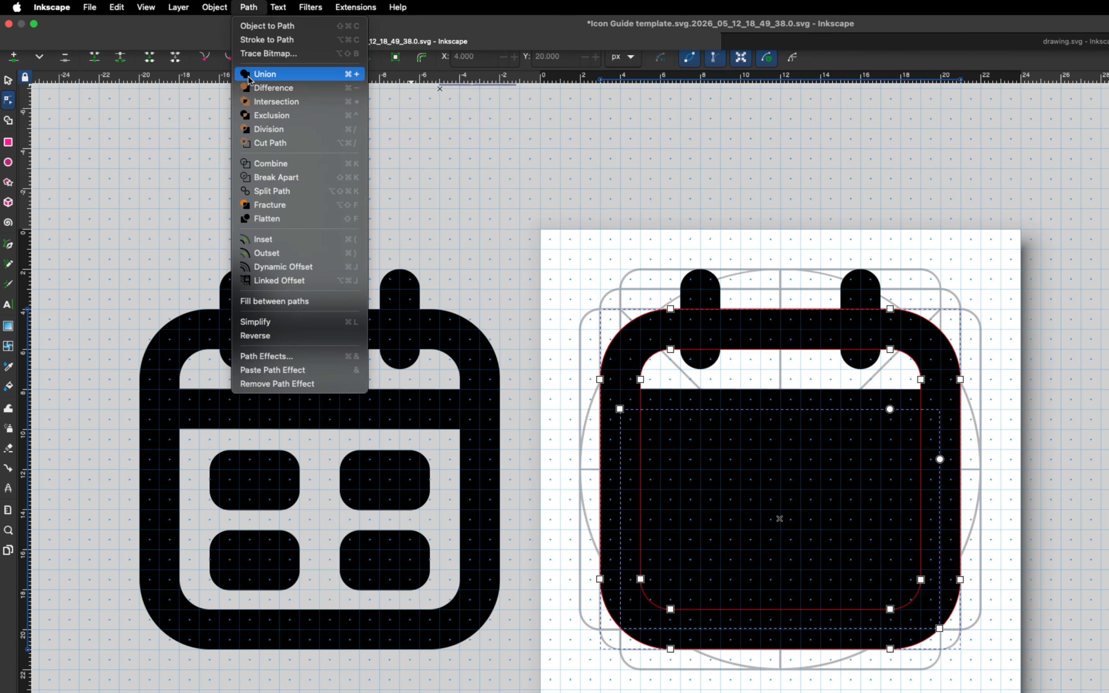
{"action": "left_click", "coordinate": [257, 74]}
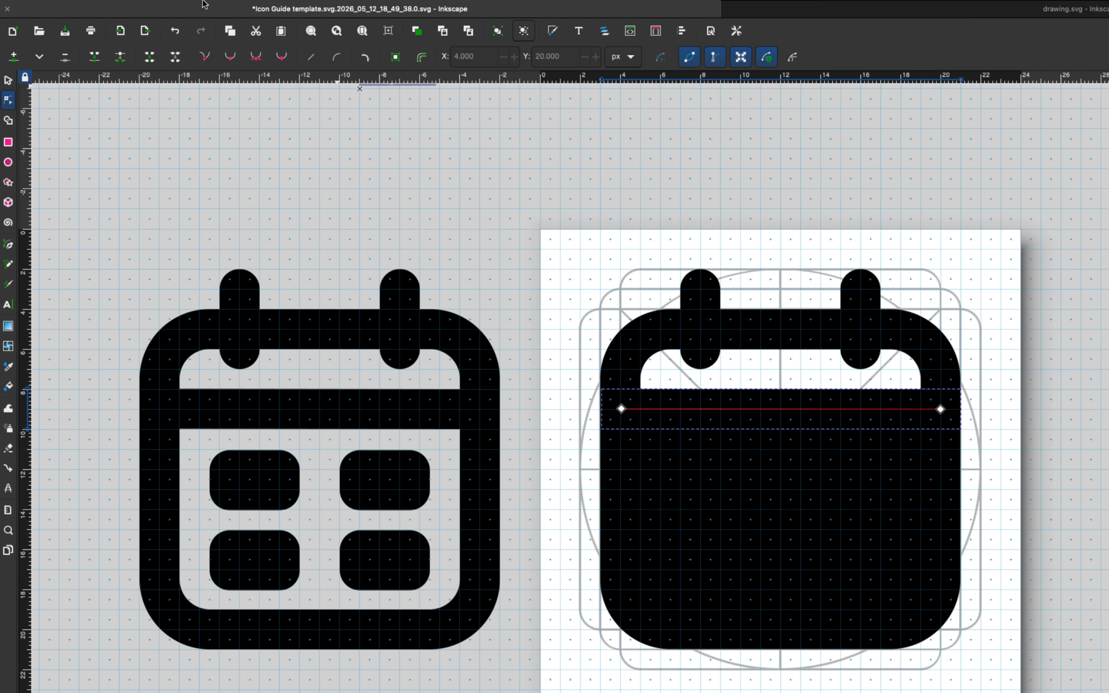
Step: Convert the horizontal header line with Object to Path and Stroke to Path, and unite it with the calendar body
{"action": "mouse_move", "coordinate": [204, 4]}
{"action": "left_click", "coordinate": [249, 7]}
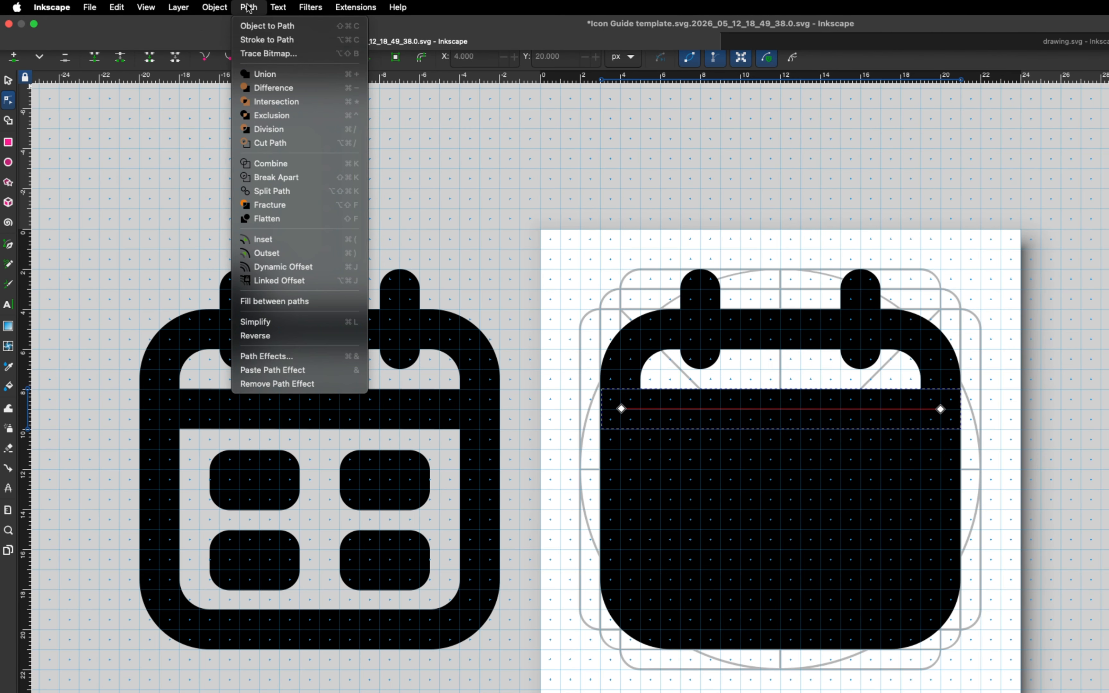
{"action": "left_click", "coordinate": [281, 25]}
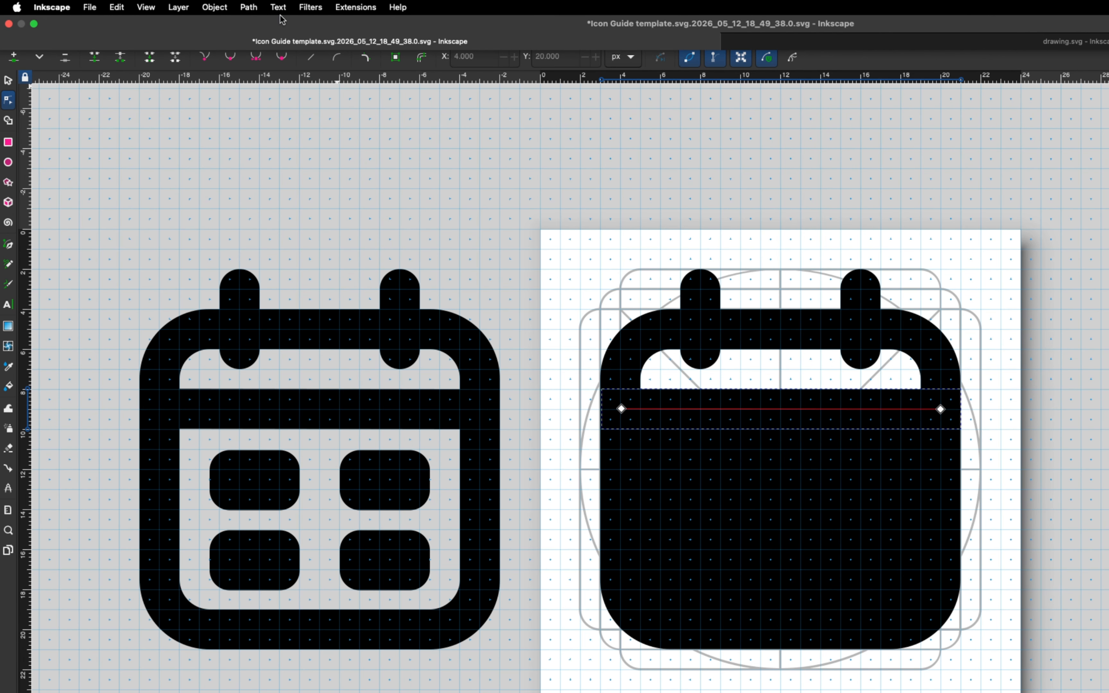
{"action": "left_click", "coordinate": [243, 6]}
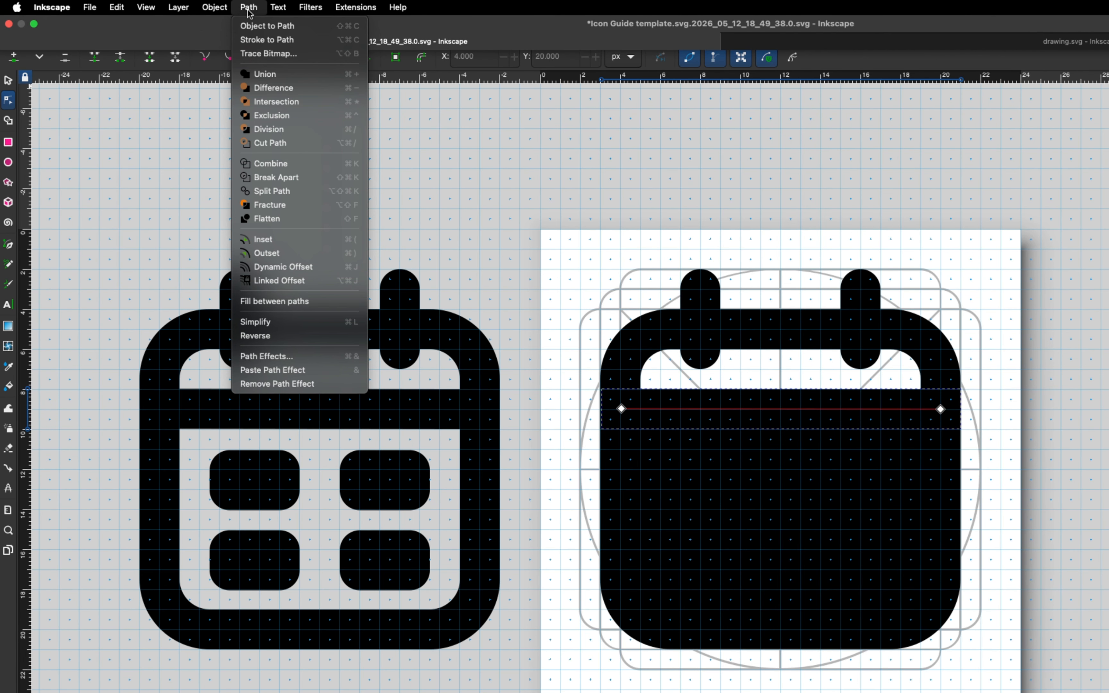
{"action": "left_click", "coordinate": [259, 39]}
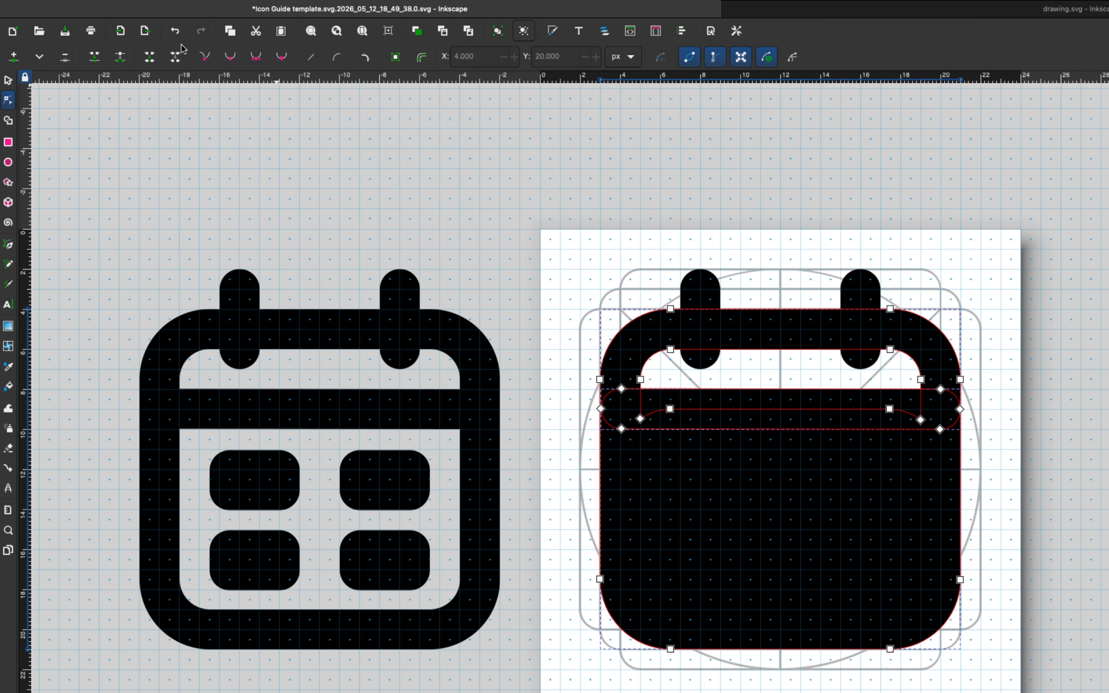
{"action": "left_click", "coordinate": [248, 7]}
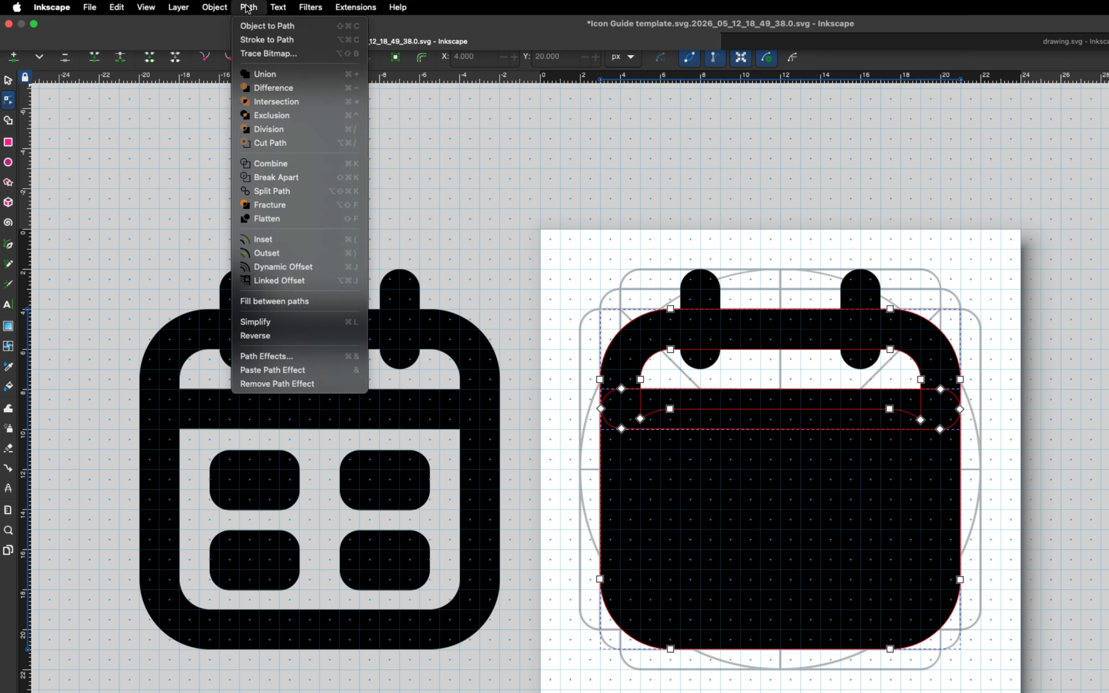
{"action": "left_click", "coordinate": [247, 74]}
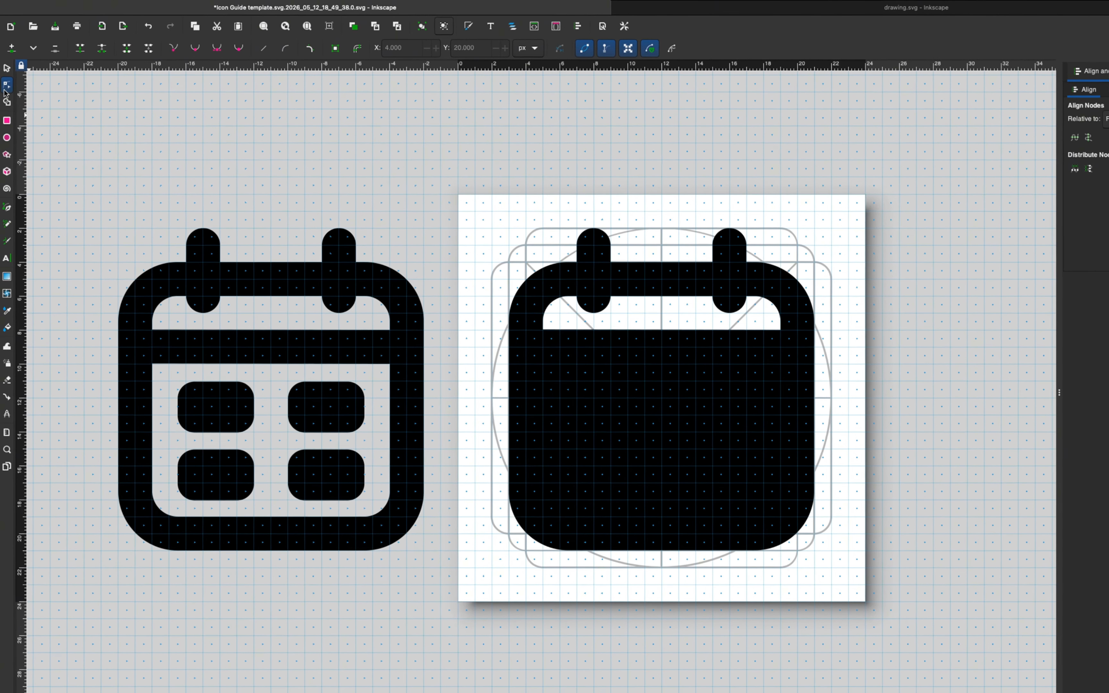
Step: Shorten both binder rings of the icon on the page by lowering their upper end nodes about 1 px
{"action": "left_click", "coordinate": [594, 245]}
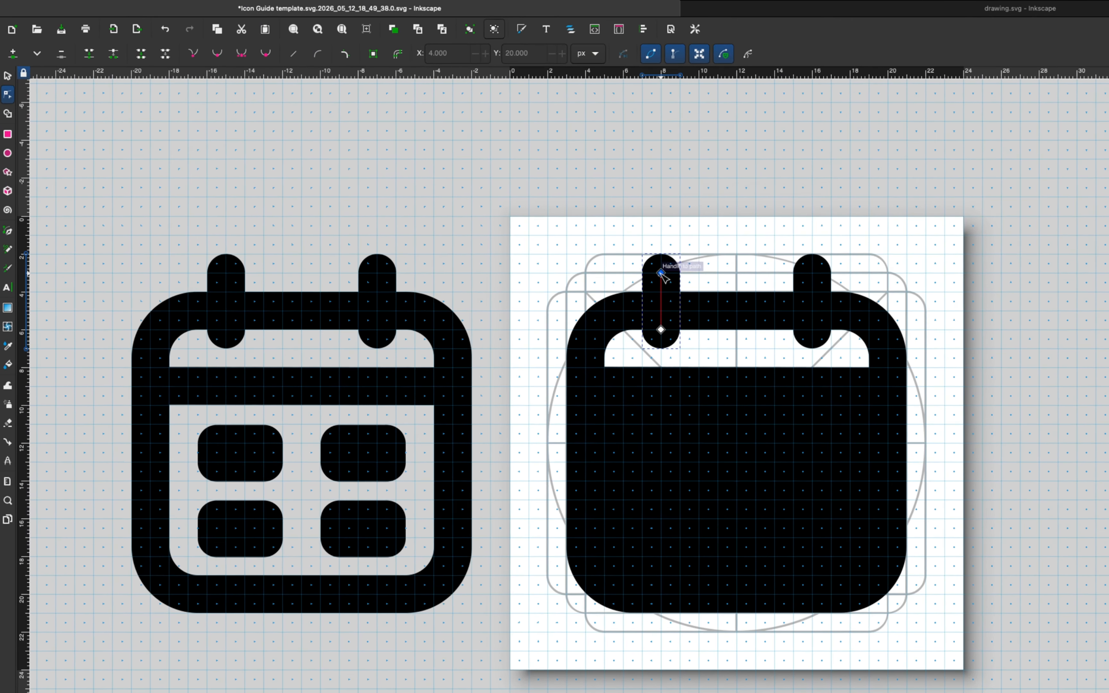
{"action": "left_click_drag", "start_coordinate": [661, 273], "coordinate": [704, 318]}
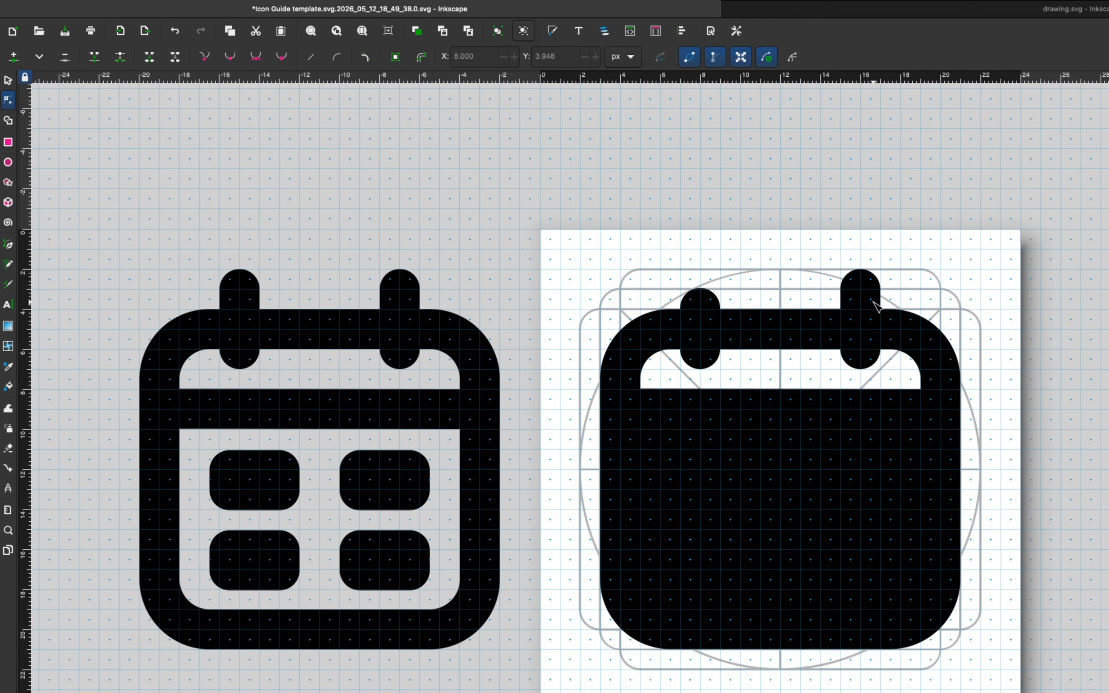
{"action": "left_click", "coordinate": [861, 290]}
{"action": "left_click_drag", "start_coordinate": [861, 293], "coordinate": [861, 311]}
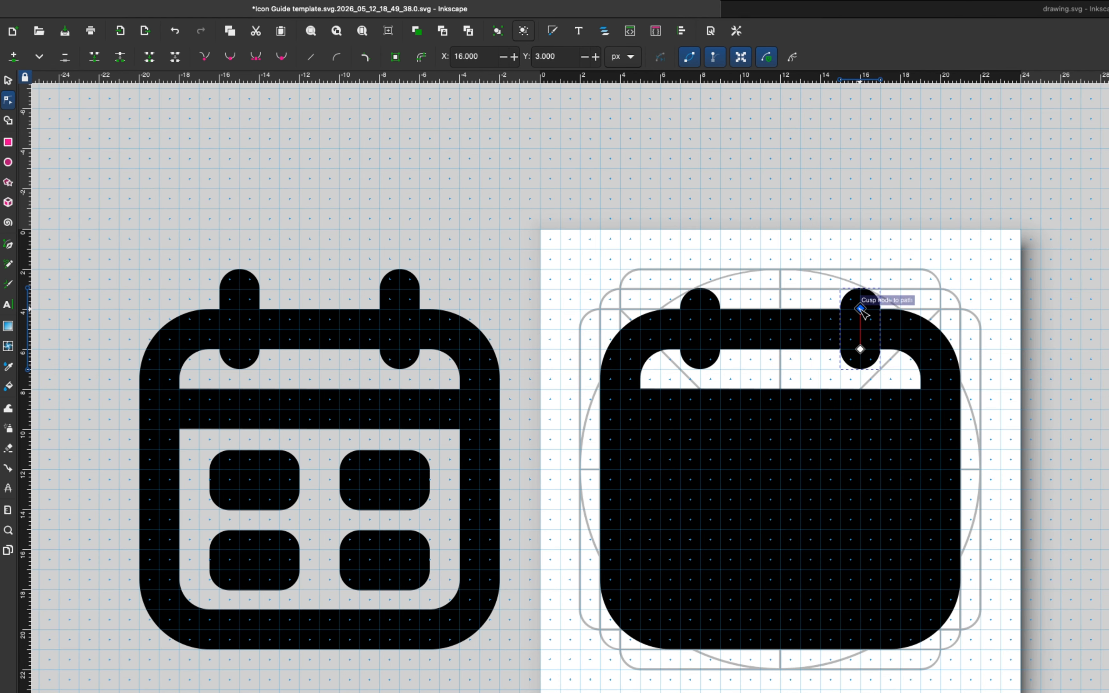
Step: Shorten both binder rings of the off-page copy by lowering their upper end nodes to Y 4
{"action": "left_click", "coordinate": [121, 270]}
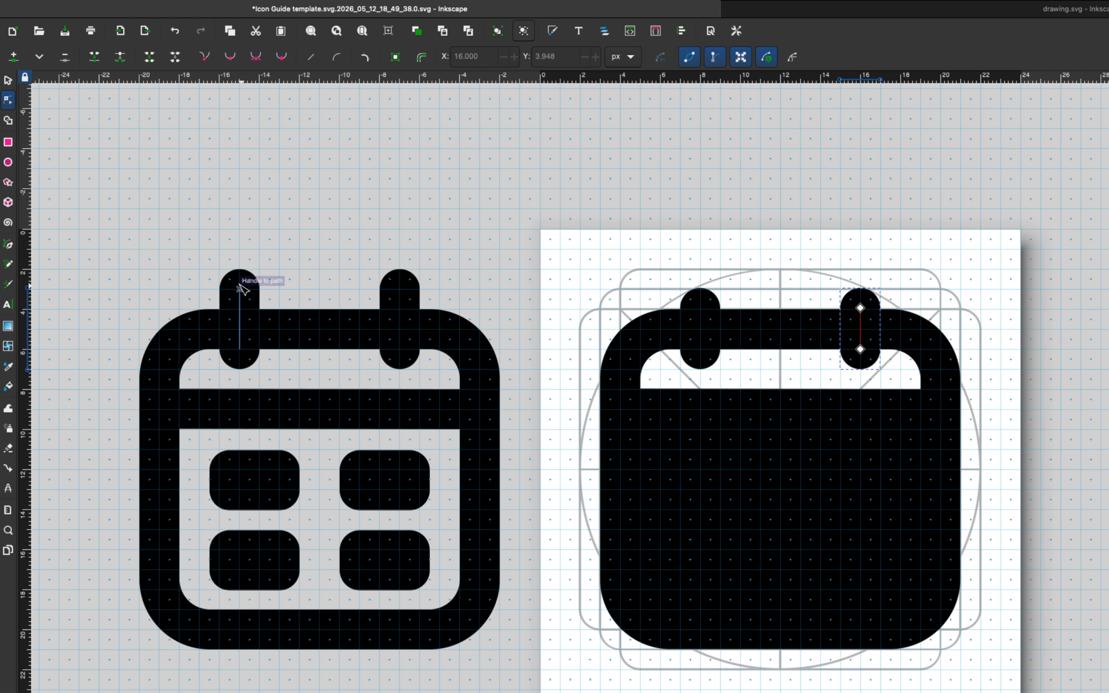
{"action": "left_click_drag", "start_coordinate": [242, 290], "coordinate": [243, 310]}
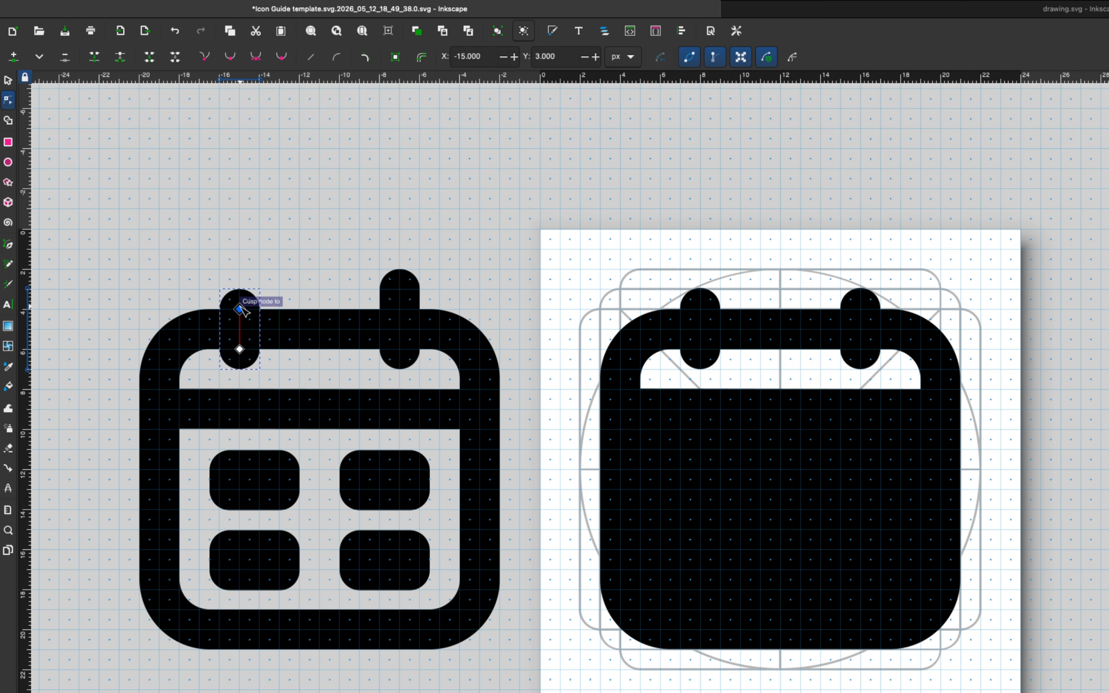
{"action": "left_click", "coordinate": [402, 301]}
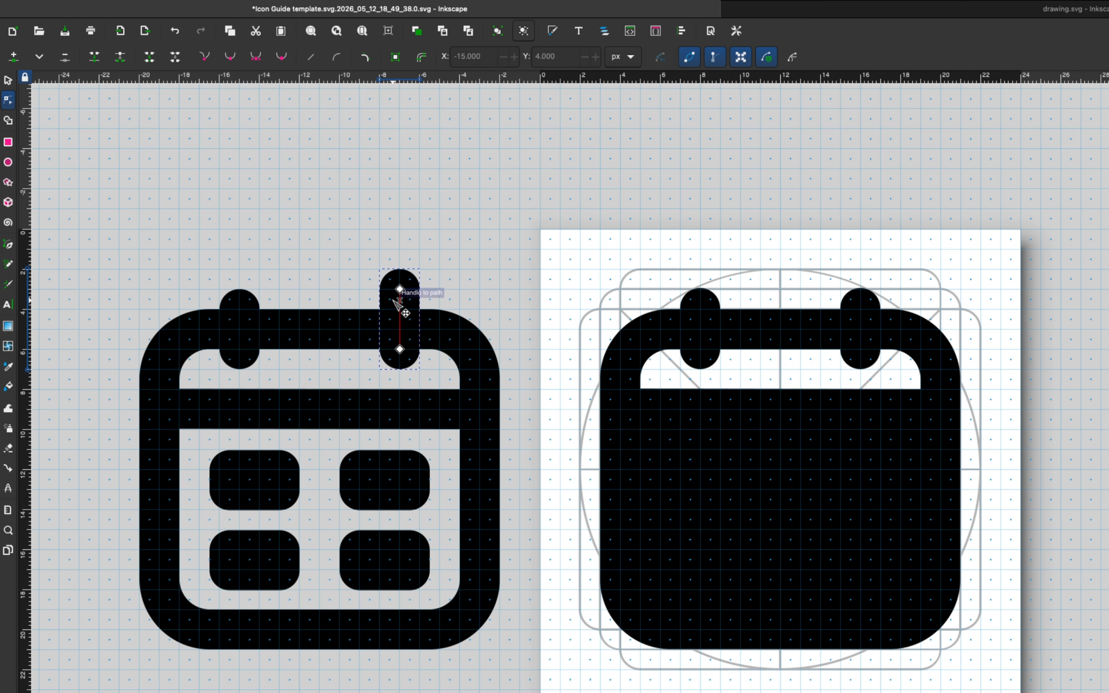
{"action": "left_click_drag", "start_coordinate": [399, 290], "coordinate": [400, 309]}
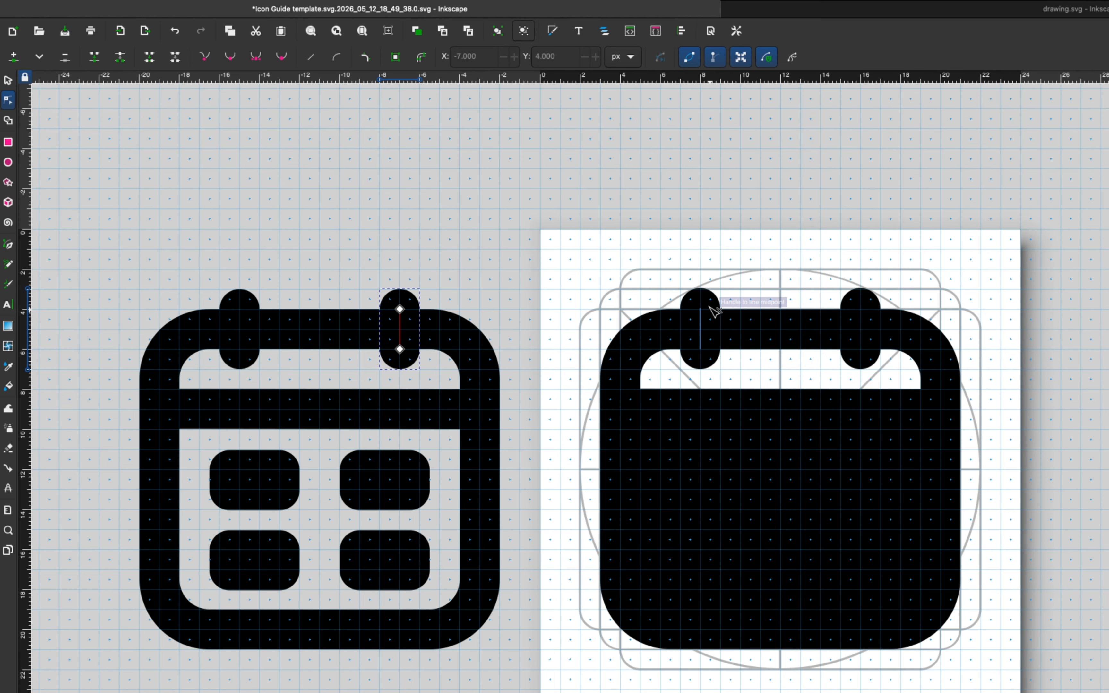
Step: Convert both binder rings of the icon on the page with Stroke to Path and unite them with the calendar body
{"action": "left_click", "coordinate": [702, 314]}
{"action": "left_click", "coordinate": [861, 305], "text": "shift"}
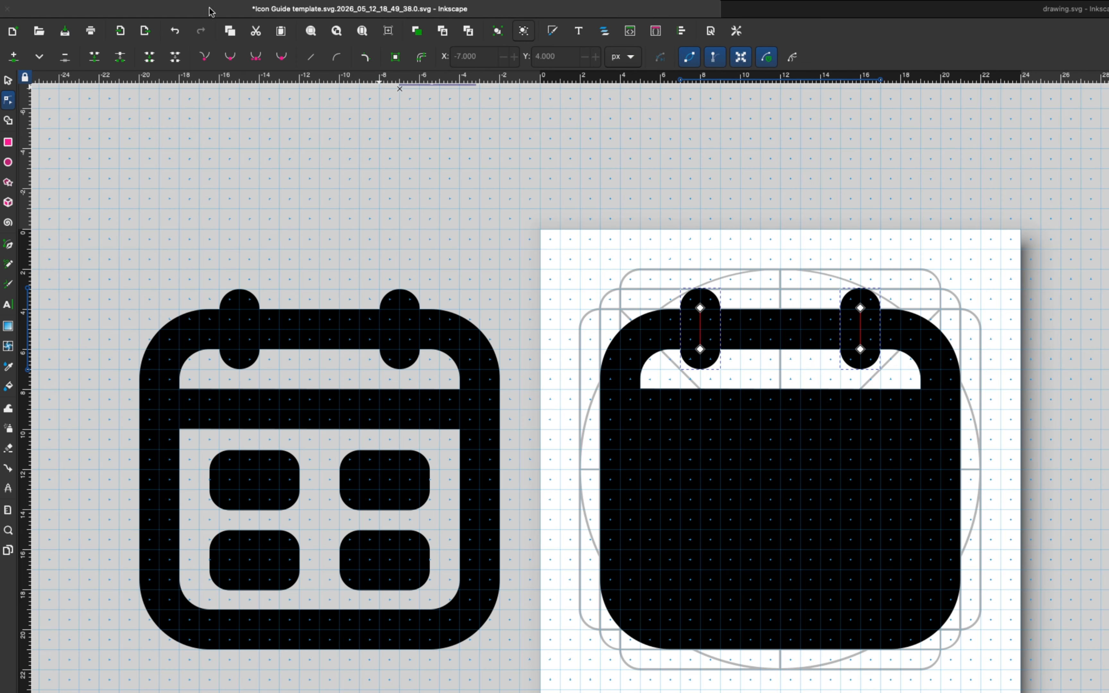
{"action": "mouse_move", "coordinate": [185, 6]}
{"action": "left_click", "coordinate": [249, 7]}
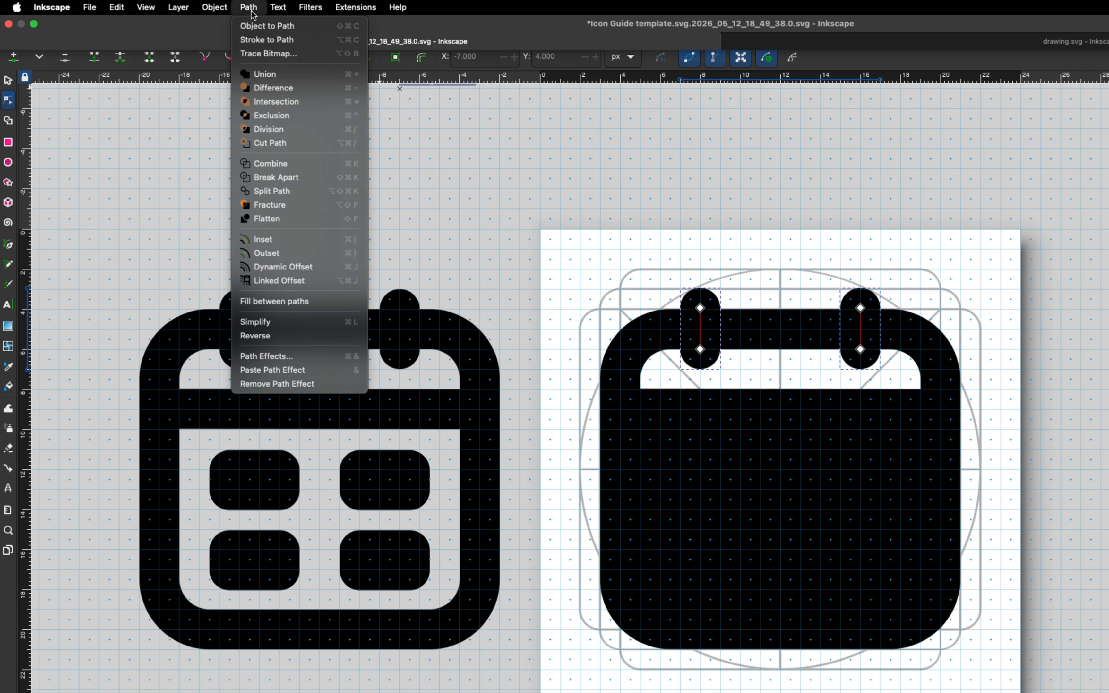
{"action": "left_click", "coordinate": [269, 26]}
{"action": "left_click", "coordinate": [248, 7]}
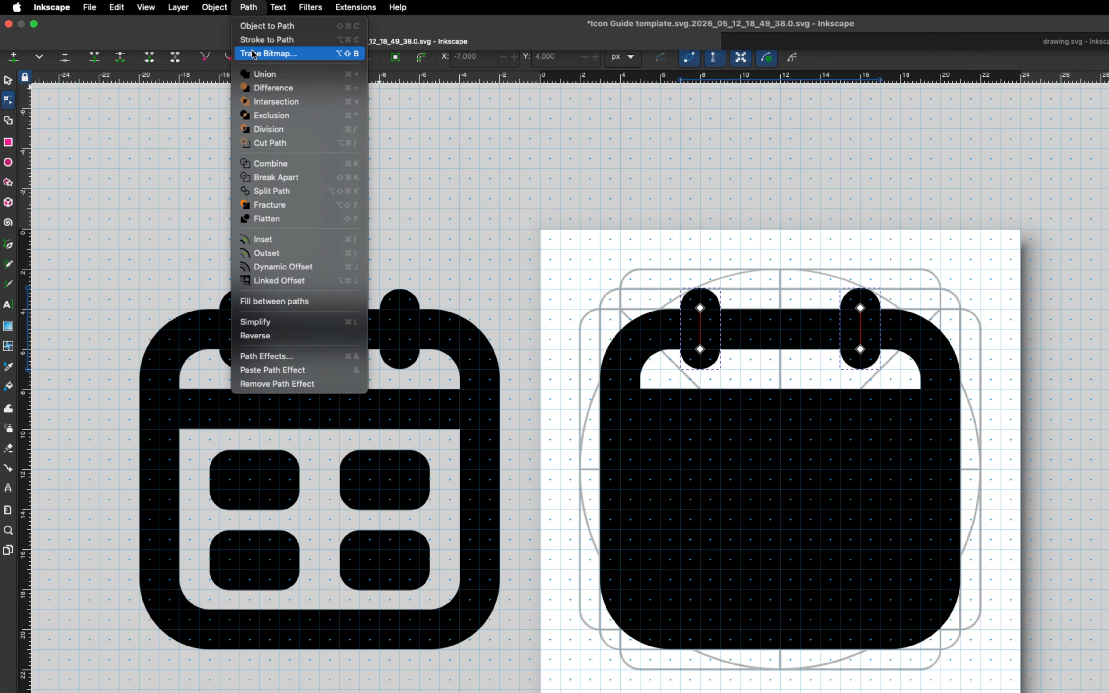
{"action": "left_click", "coordinate": [259, 42]}
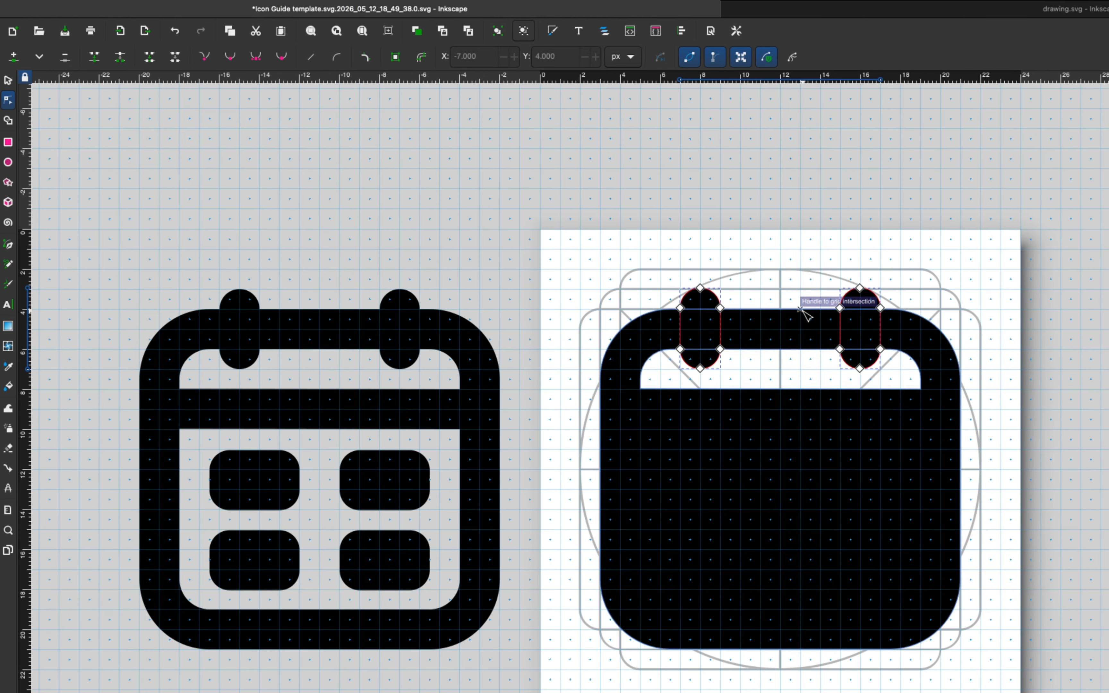
{"action": "left_click", "coordinate": [256, 8]}
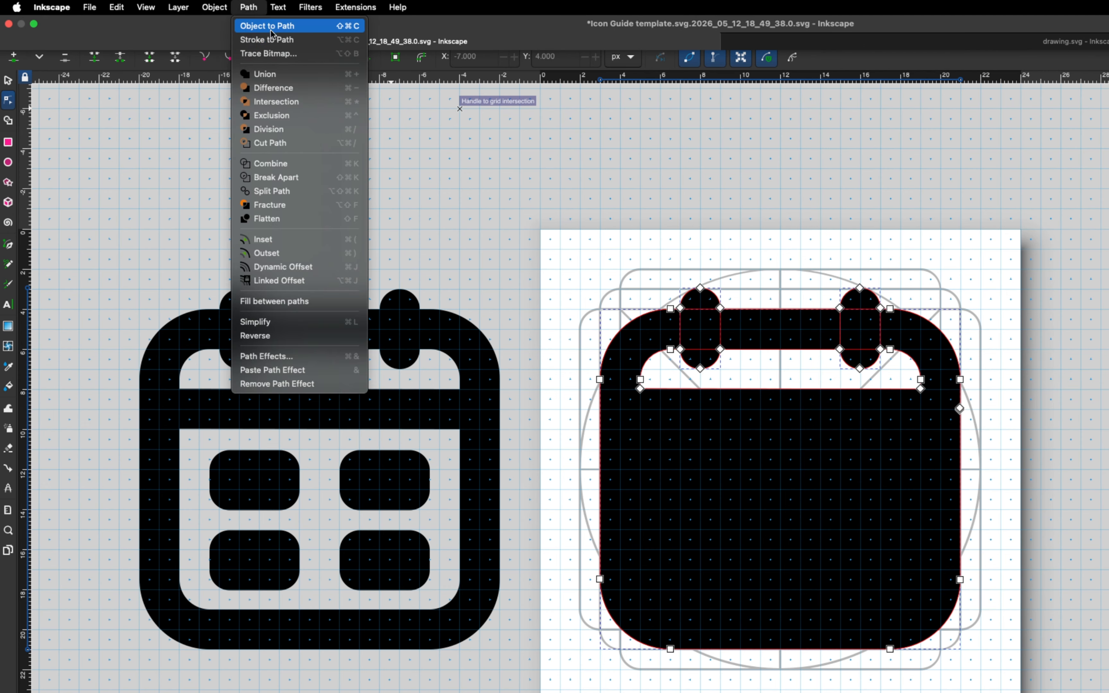
{"action": "left_click", "coordinate": [268, 72]}
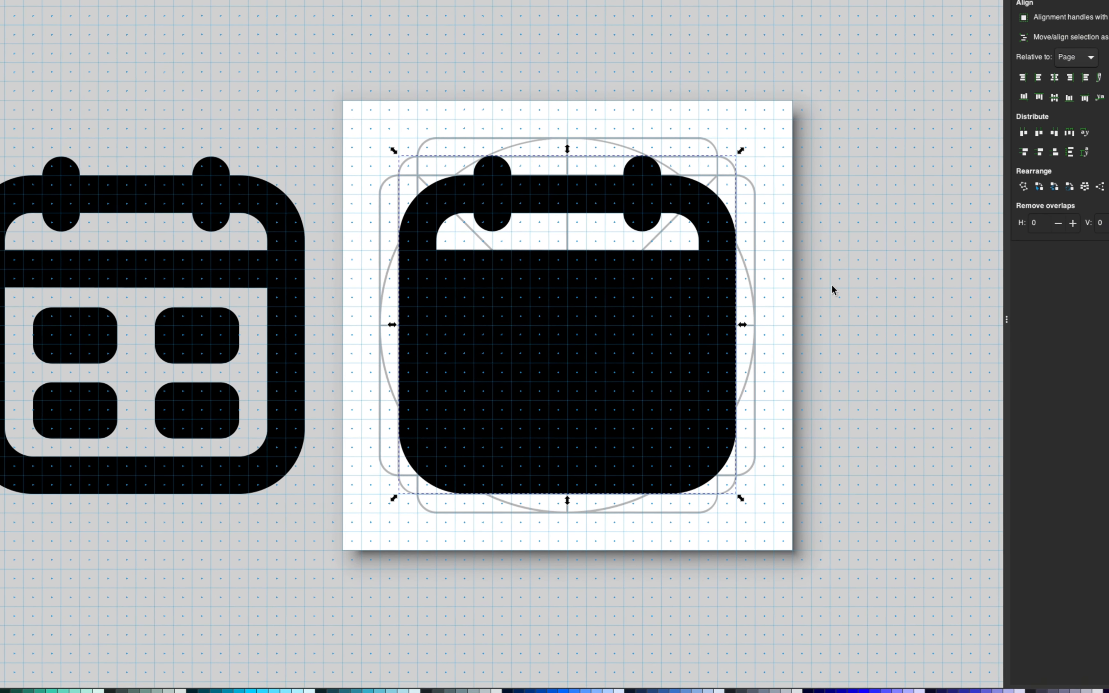
Step: Convert the four day cells over the filled calendar body with Stroke to Path and unite them into one shape
{"action": "left_click_drag", "start_coordinate": [829, 275], "coordinate": [379, 490]}
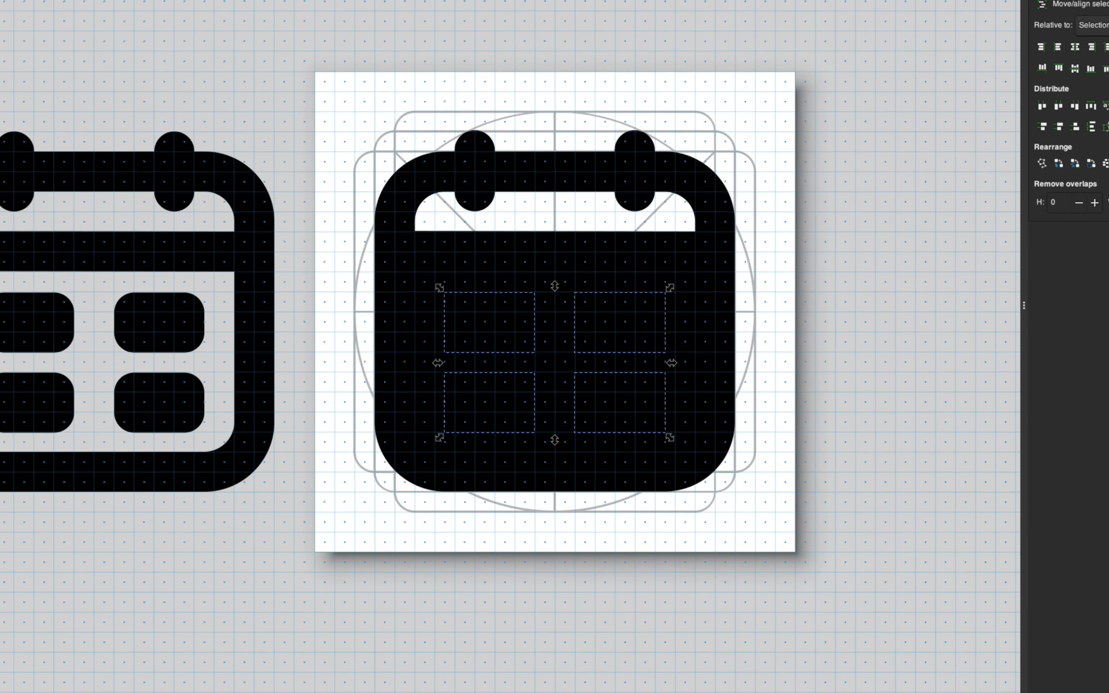
{"action": "left_click", "coordinate": [197, 5]}
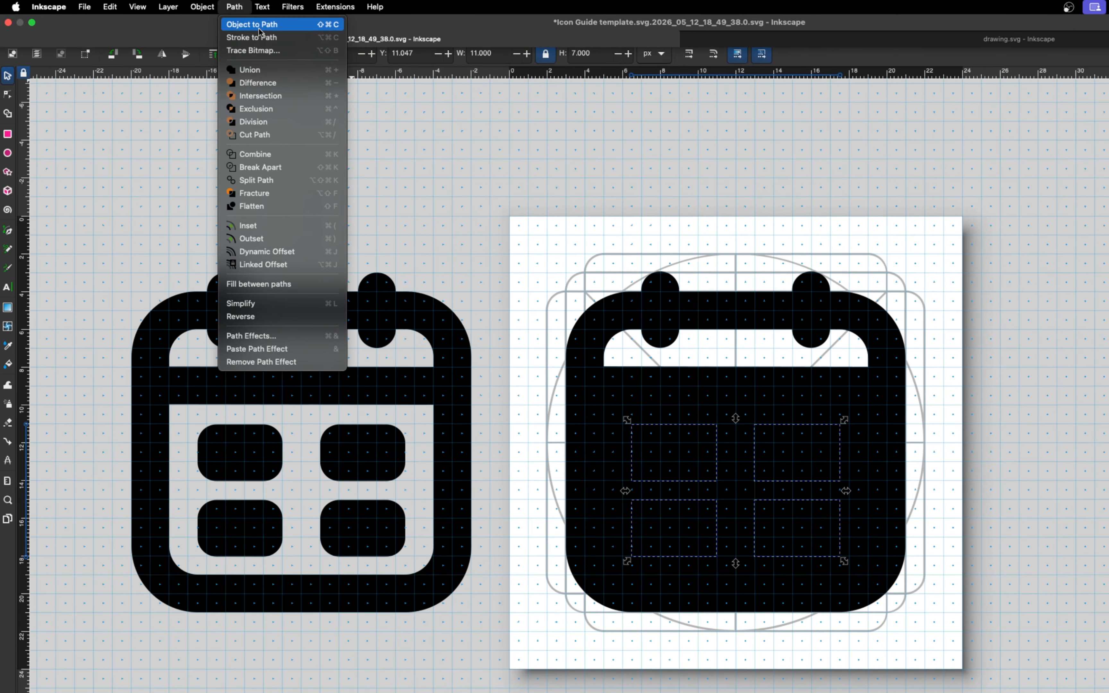
{"action": "left_click", "coordinate": [282, 40]}
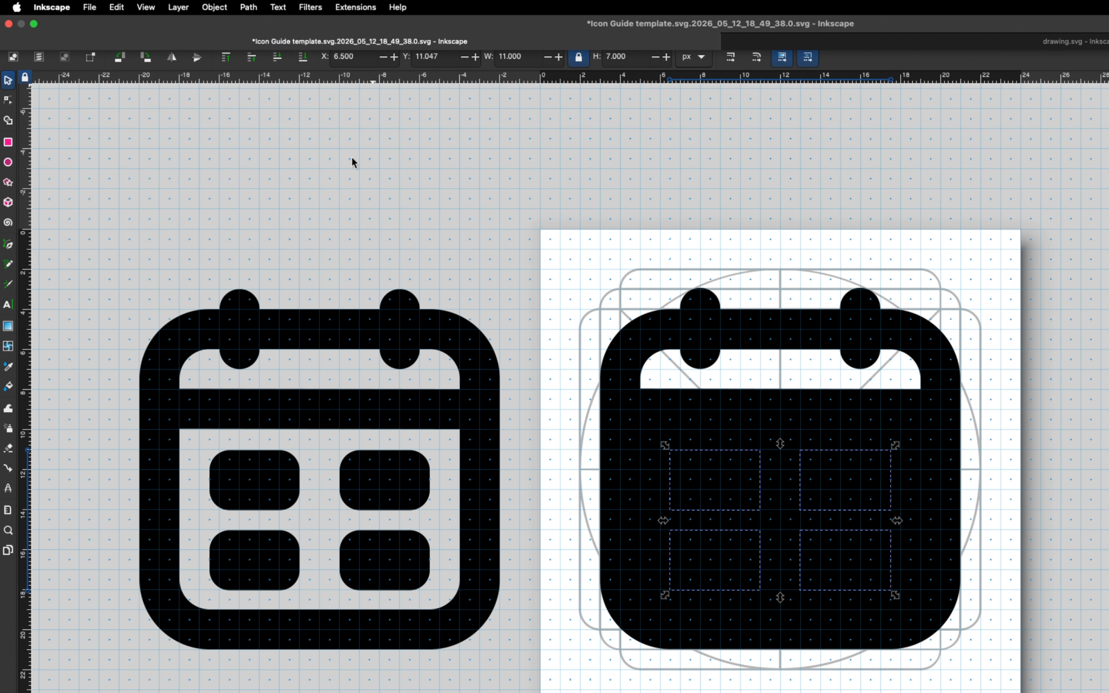
{"action": "mouse_move", "coordinate": [228, 2]}
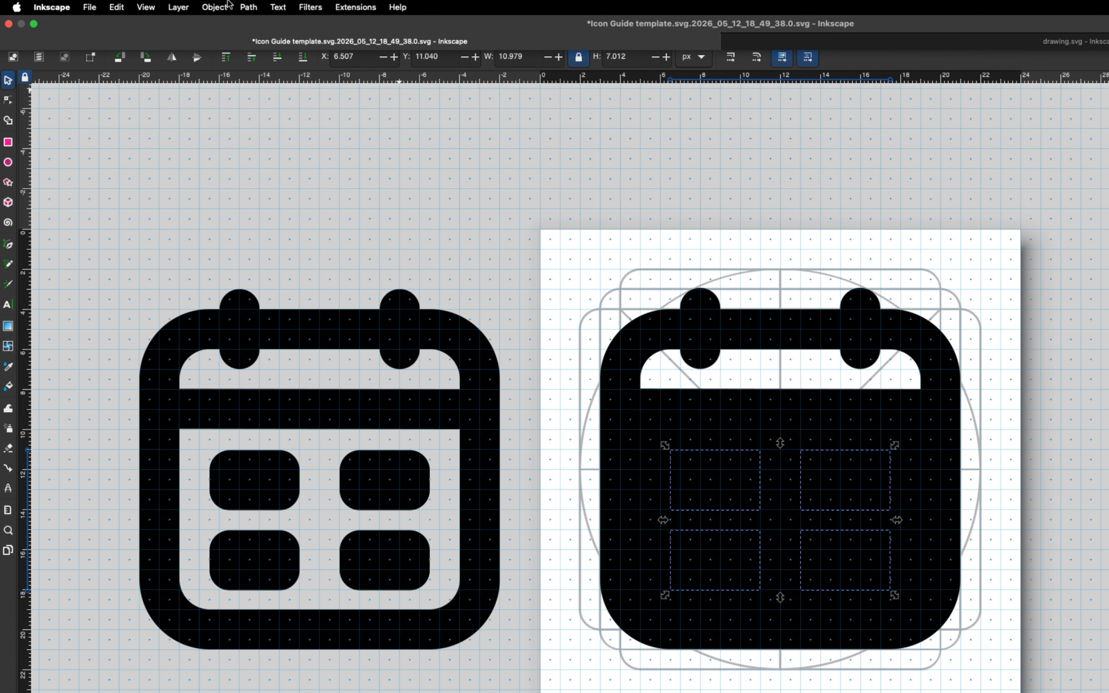
{"action": "left_click", "coordinate": [269, 3]}
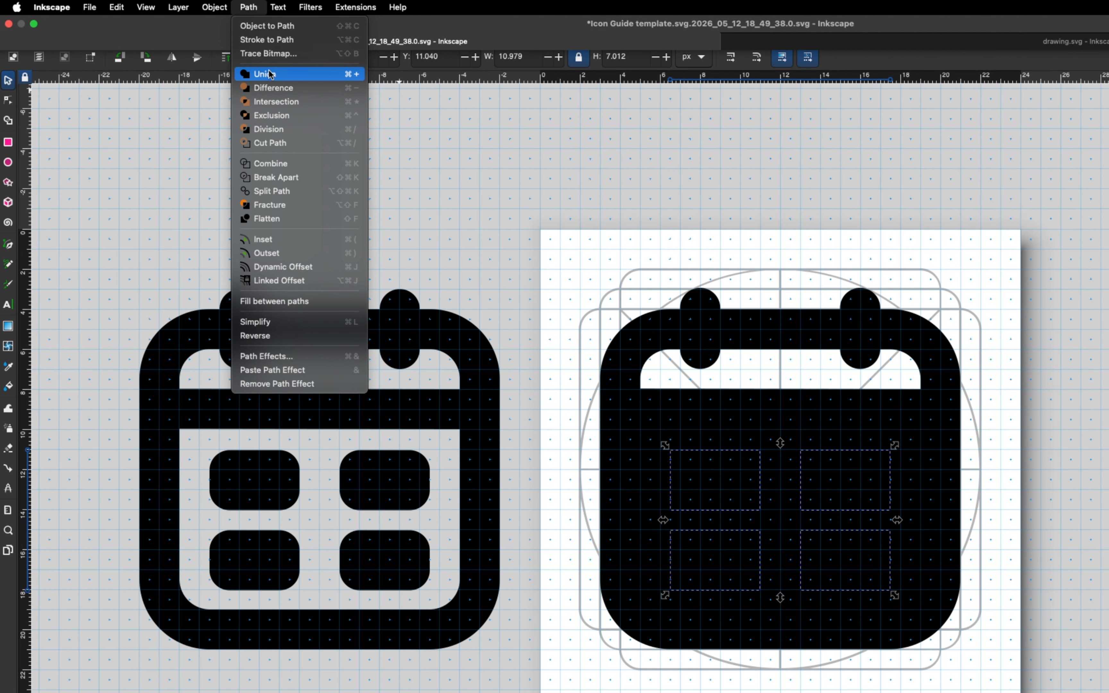
{"action": "left_click", "coordinate": [271, 74]}
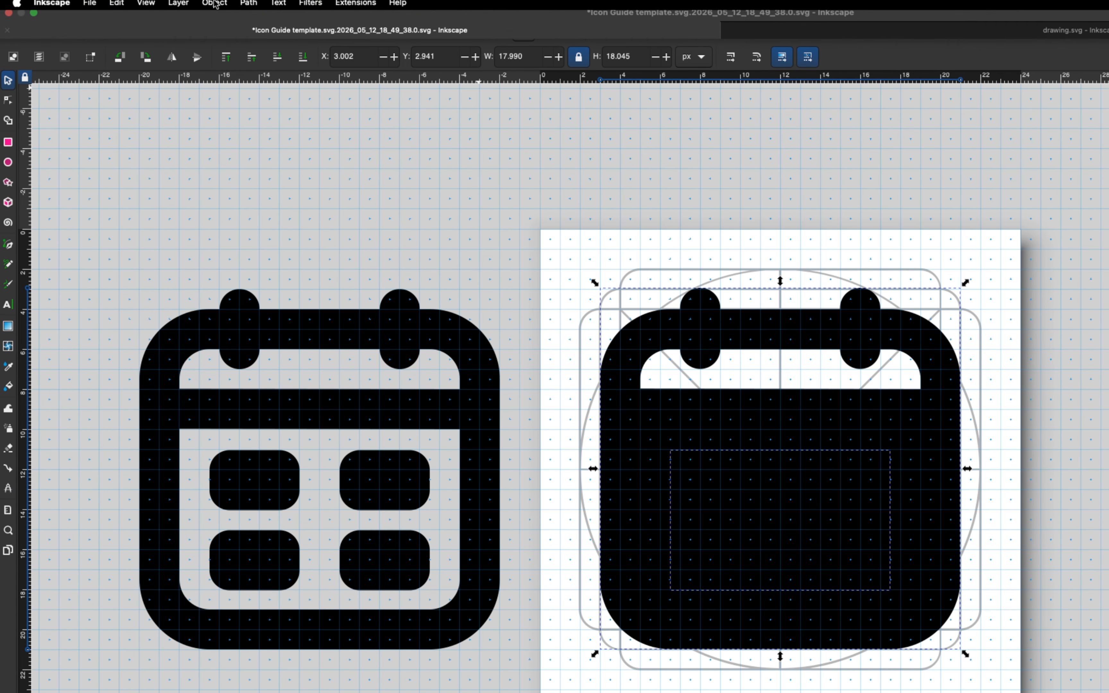
Step: Cut the united day cells out of the filled calendar body with Difference
{"action": "left_click", "coordinate": [248, 5]}
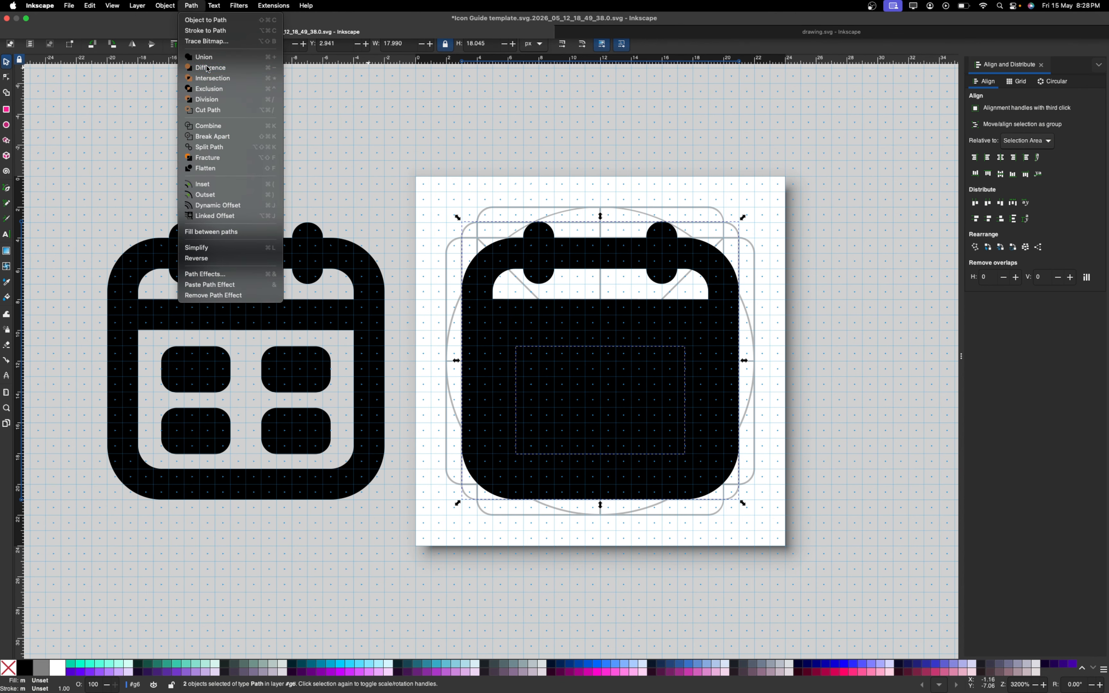
{"action": "left_click", "coordinate": [266, 92]}
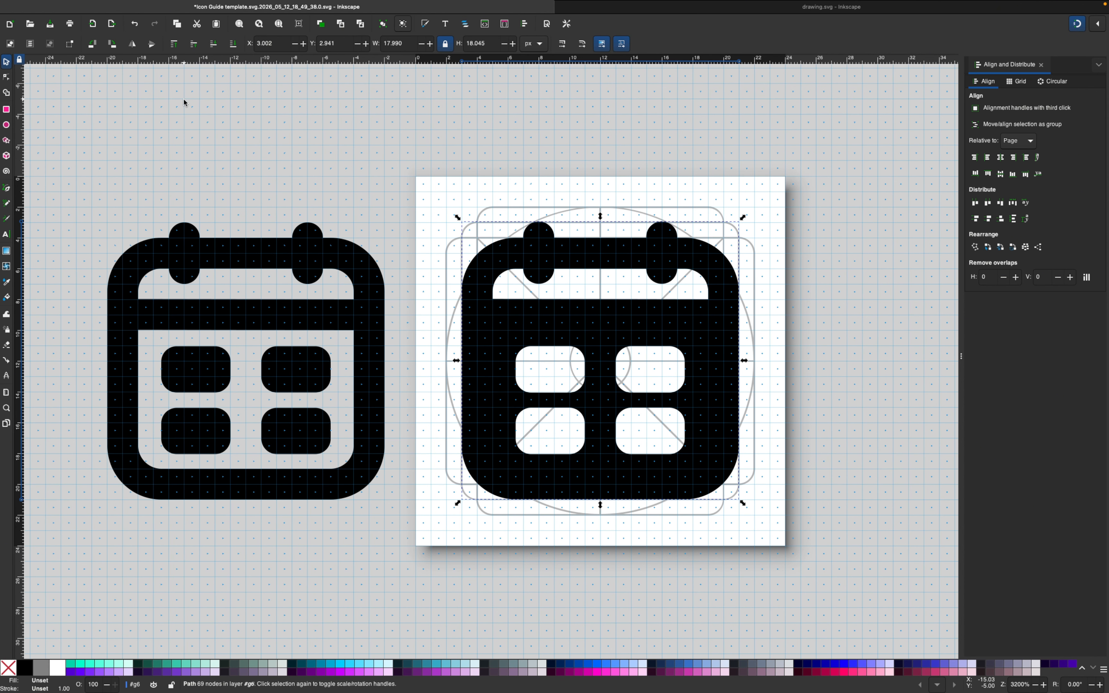
{"action": "left_click", "coordinate": [469, 97]}
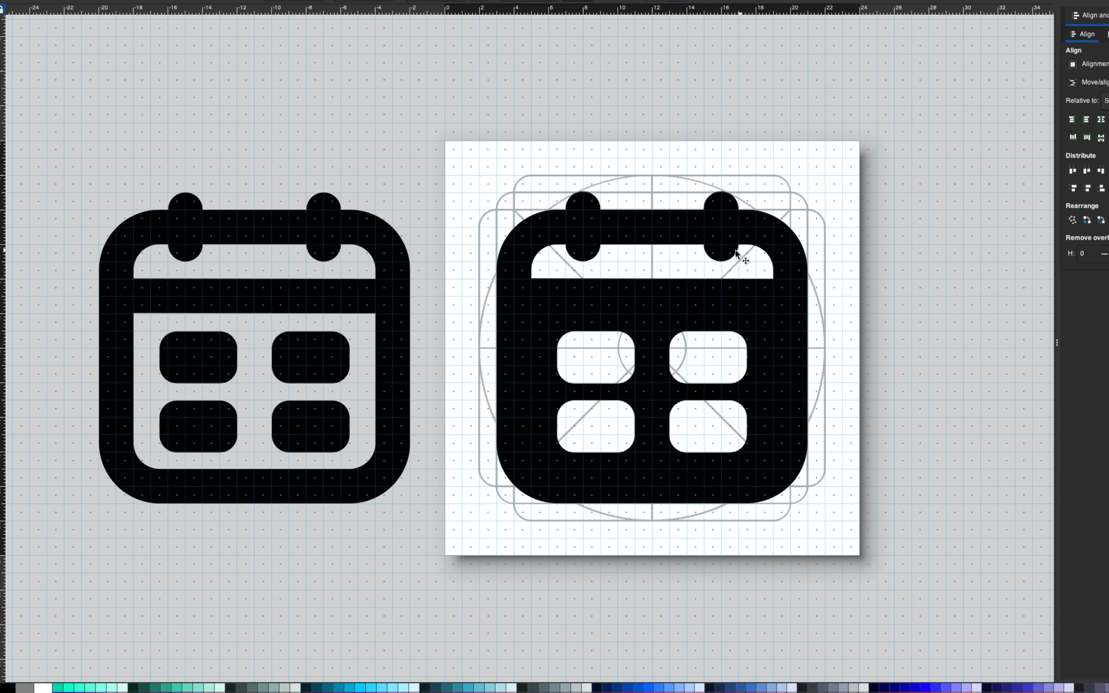